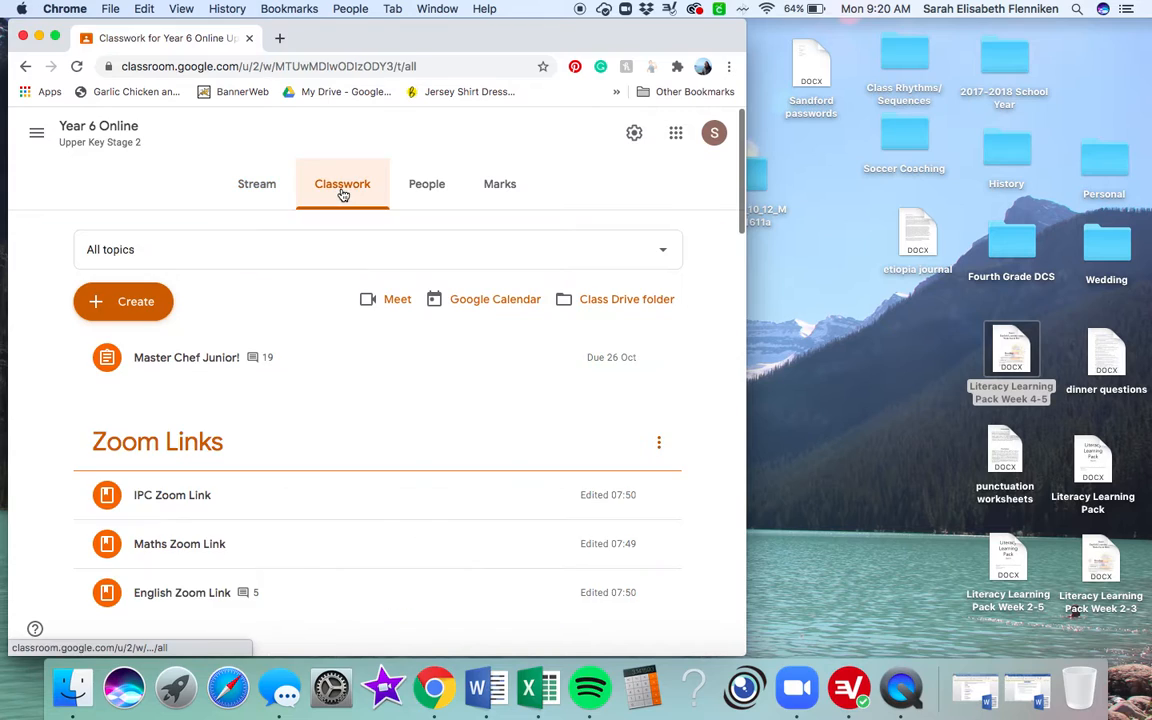
Step: Create a new assignment titled "Reading, Week 8, Lesson 1"
{"action": "left_click", "coordinate": [141, 313]}
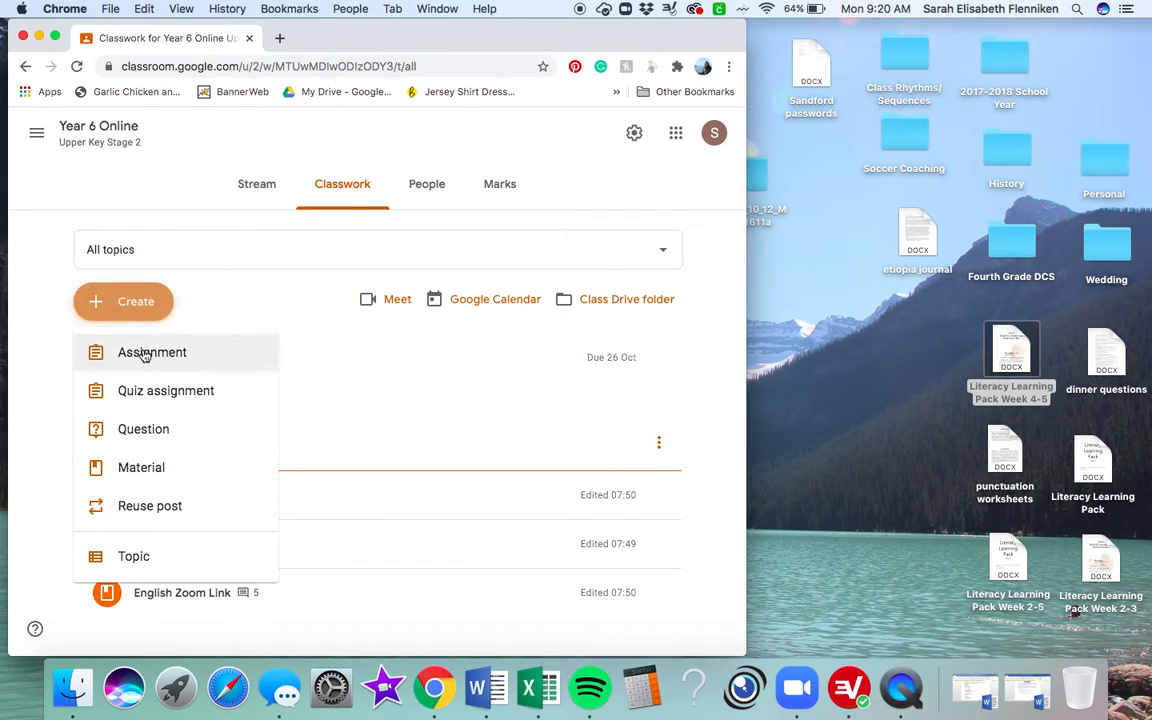
{"action": "left_click", "coordinate": [145, 354]}
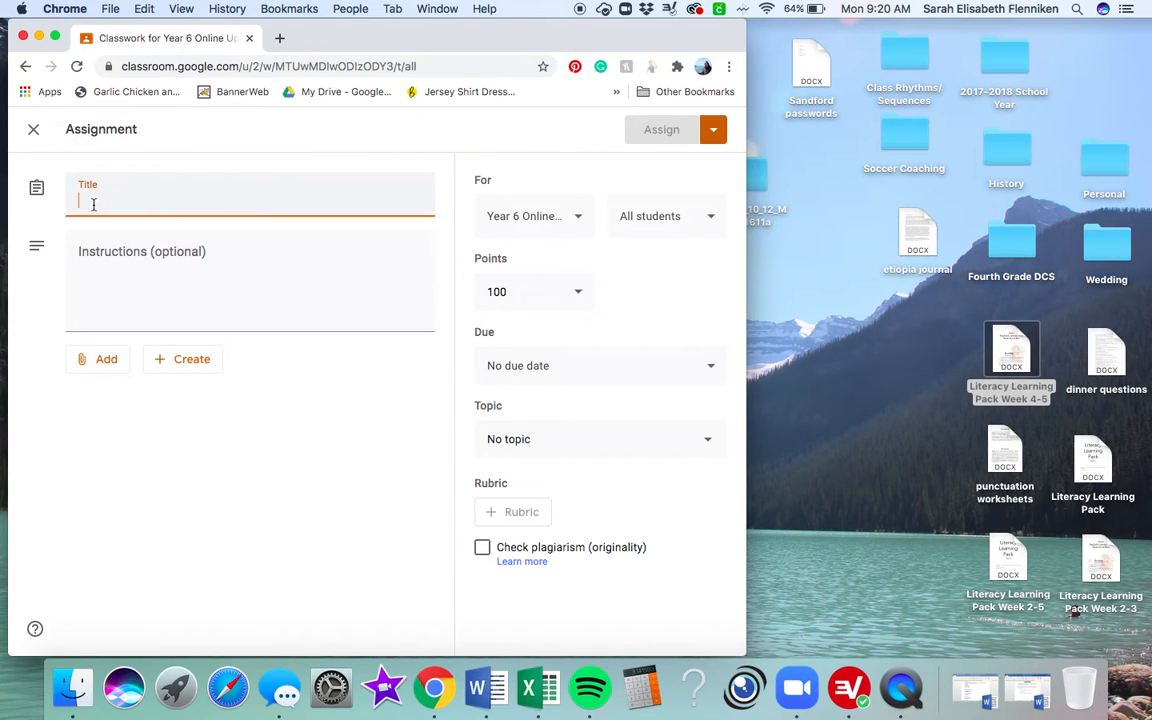
{"action": "type", "text": "Reading, Week 8, Lesson 1"}
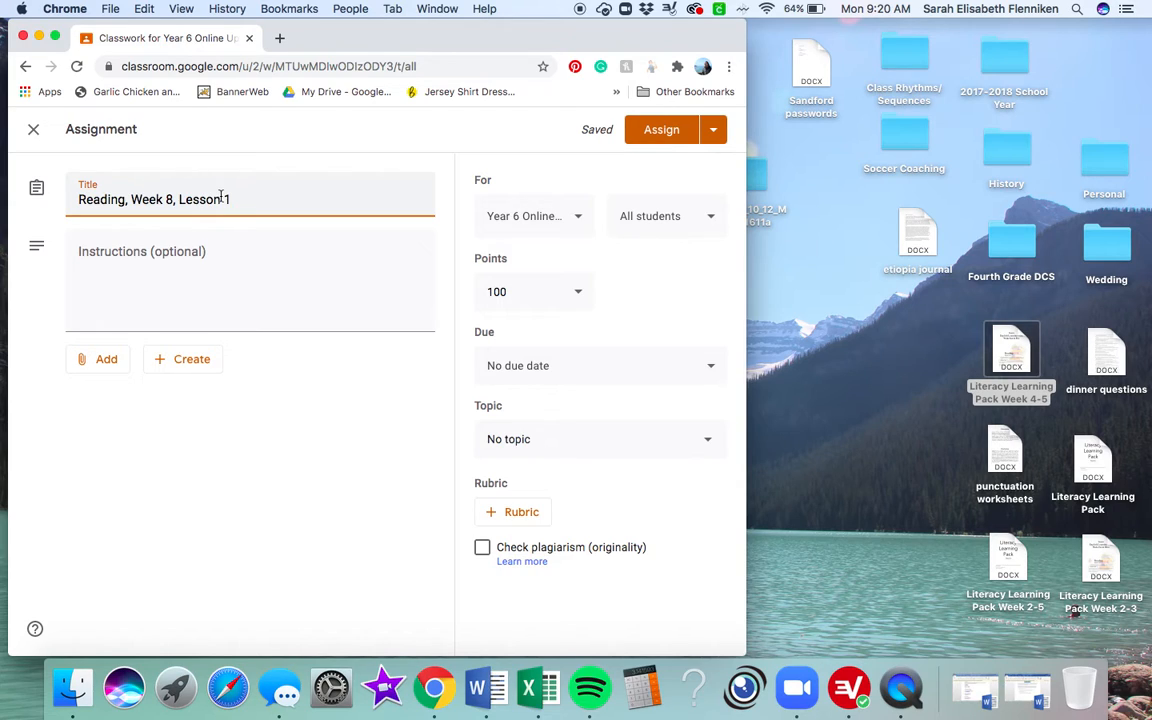
Step: Copy the TASK ONE and TASK TWO text under Lesson One in the Word document Literacy Learning Pack Week 4-5 into the assignment instructions
{"action": "left_click", "coordinate": [134, 261]}
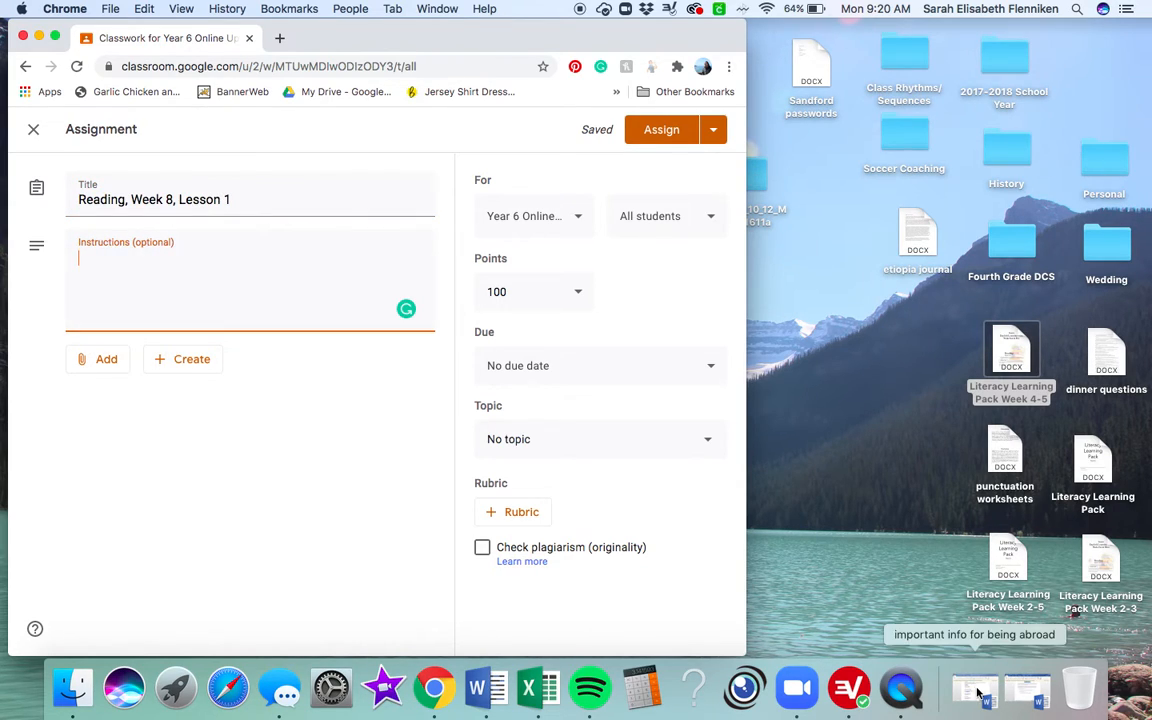
{"action": "left_click", "coordinate": [1030, 690]}
{"action": "scroll", "coordinate": [527, 273], "scroll_direction": "up", "scroll_amount": 4}
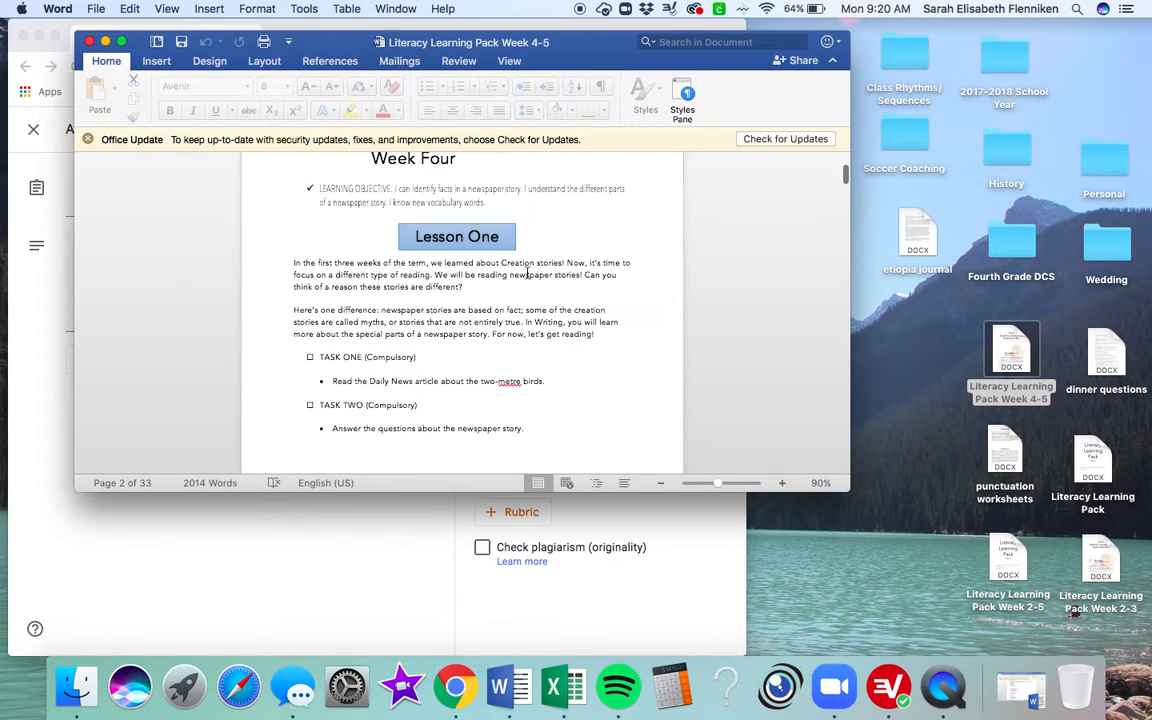
{"action": "scroll", "coordinate": [527, 273], "scroll_direction": "down", "scroll_amount": 4}
{"action": "scroll", "coordinate": [527, 273], "scroll_direction": "up", "scroll_amount": 4}
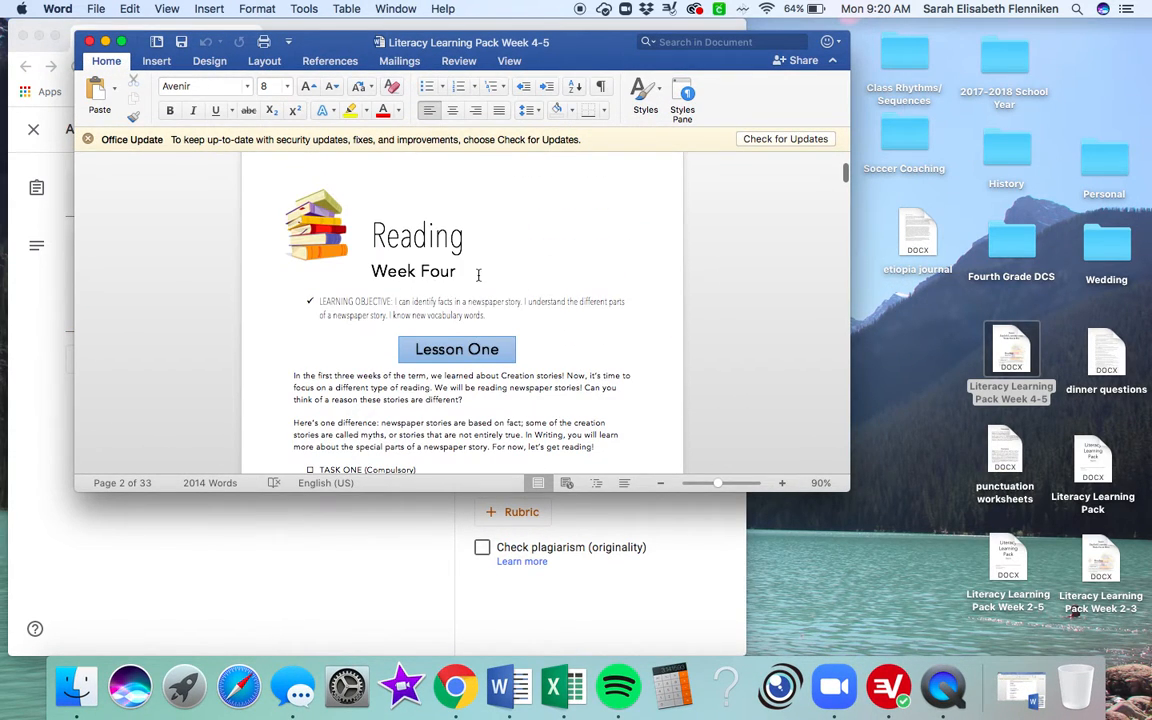
{"action": "scroll", "coordinate": [502, 322], "scroll_direction": "down", "scroll_amount": 3}
{"action": "left_click_drag", "start_coordinate": [528, 408], "coordinate": [306, 340]}
{"action": "key", "text": "super+c"}
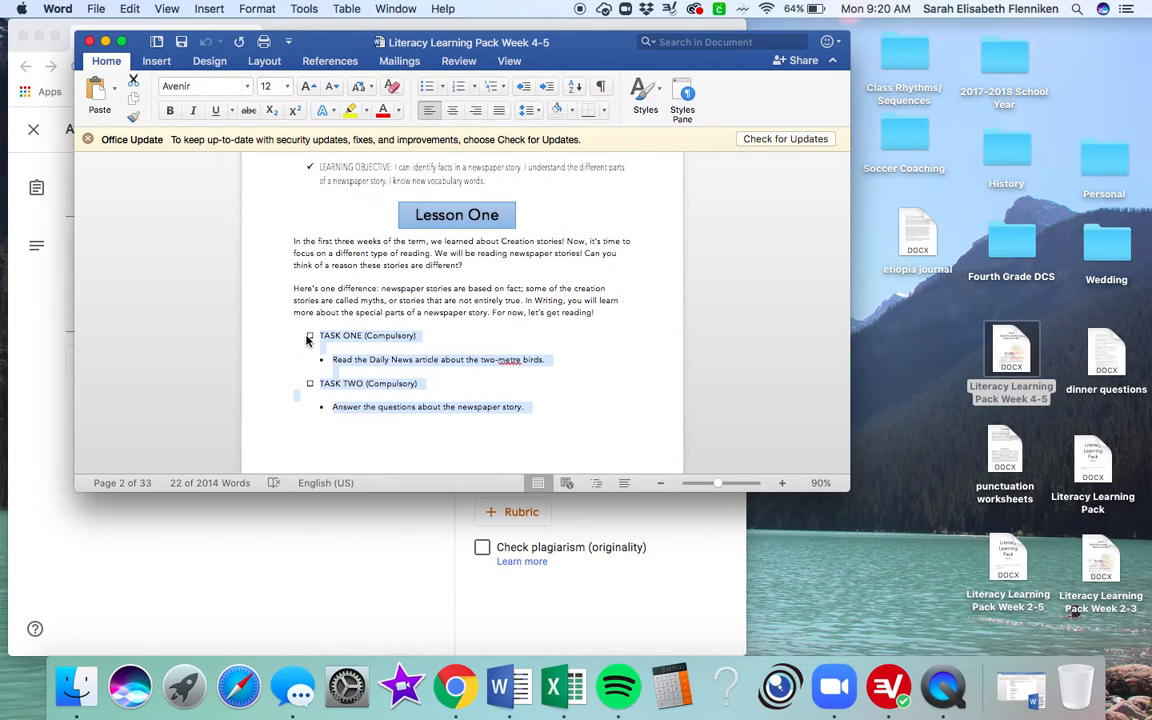
{"action": "left_click", "coordinate": [40, 342]}
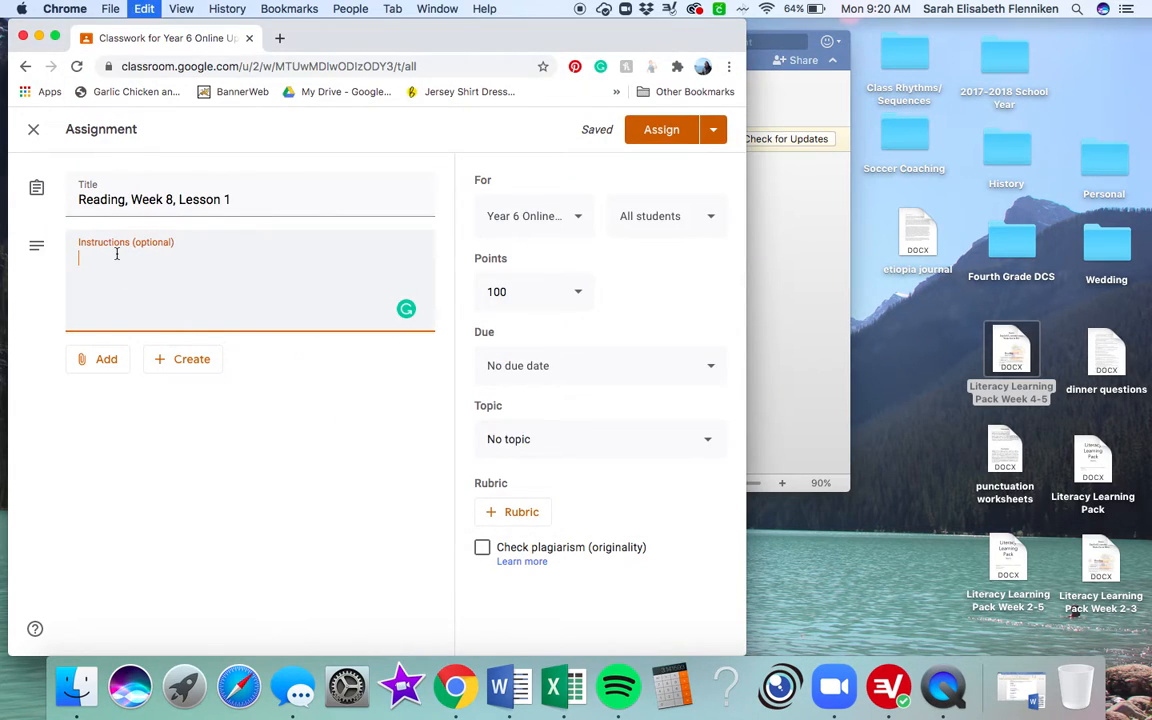
{"action": "key", "text": "super+v"}
Step: Remove the "TASK ONE" label and its bullet from the instructions, and number the Daily News article line "1."
{"action": "left_click_drag", "start_coordinate": [166, 257], "coordinate": [59, 260]}
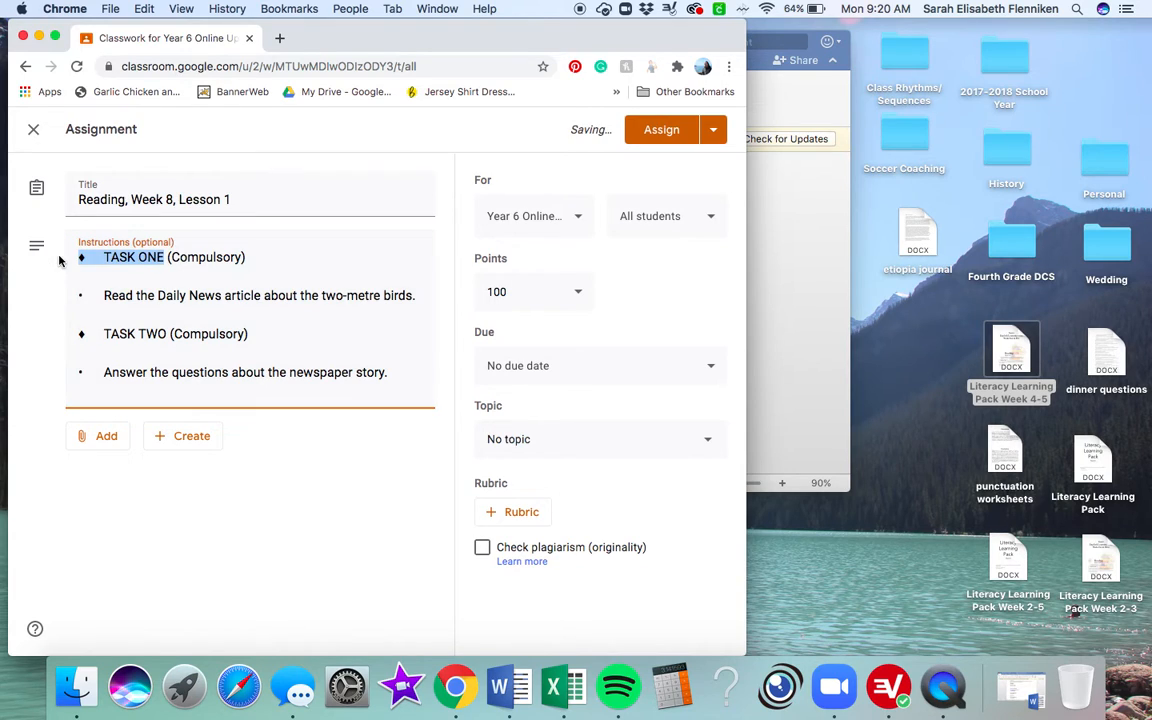
{"action": "key", "text": "BackSpace"}
{"action": "left_click_drag", "start_coordinate": [103, 298], "coordinate": [57, 291]}
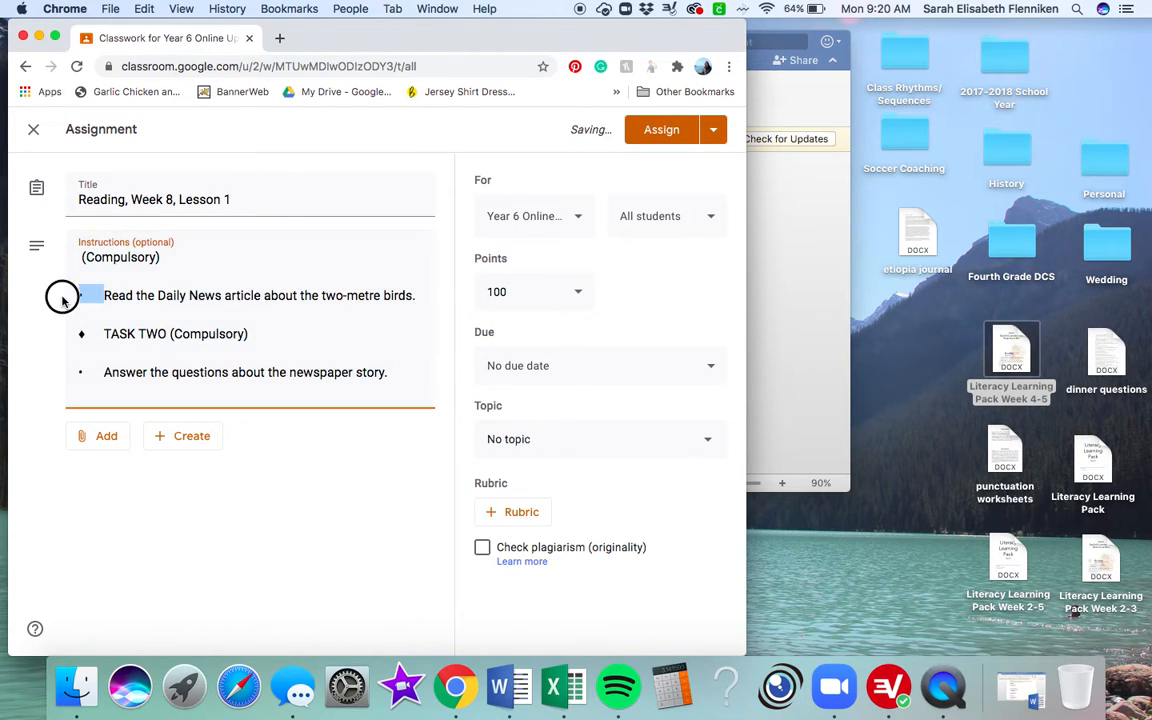
{"action": "type", "text": "1."}
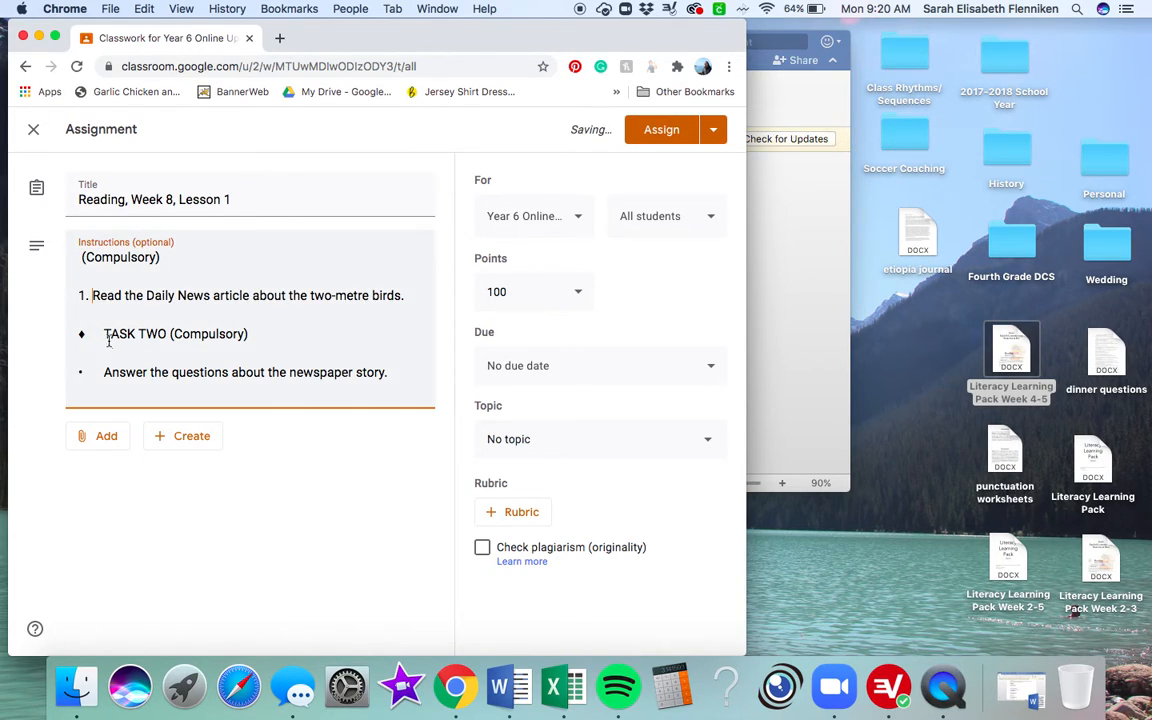
Step: Delete the "TASK TWO (Compulsory)" line and the blank lines, and number the line about answering the questions "2." directly below item 1
{"action": "left_click_drag", "start_coordinate": [246, 338], "coordinate": [67, 335]}
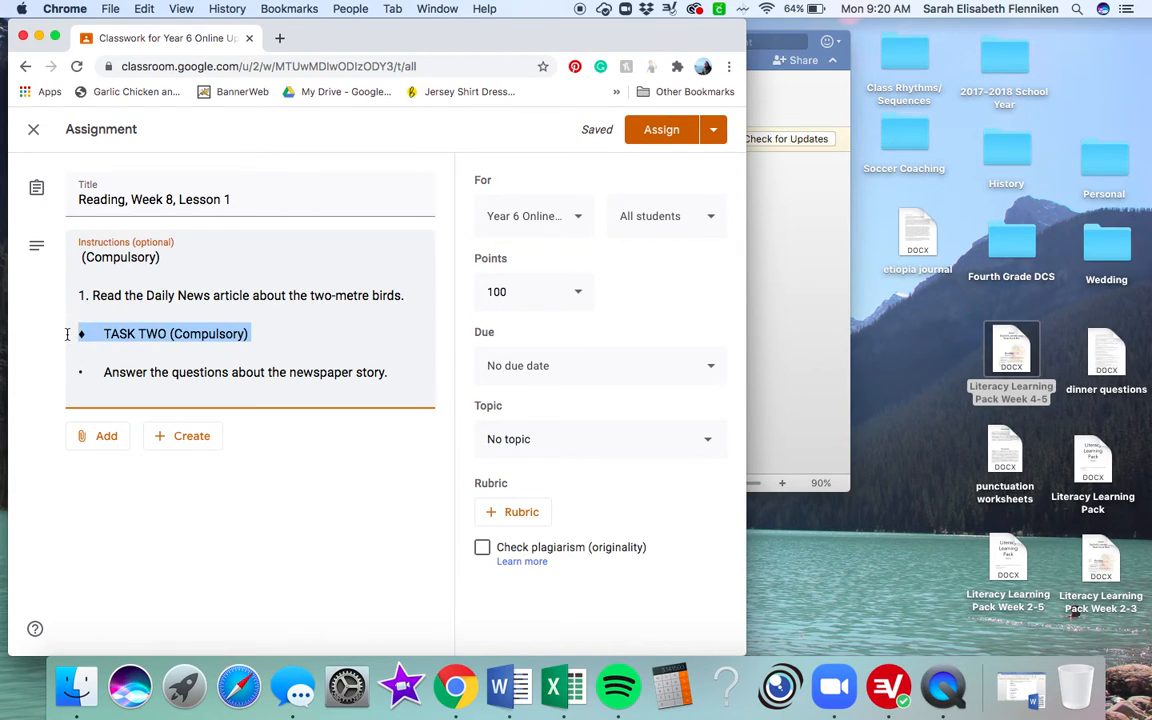
{"action": "key", "text": "BackSpace"}
{"action": "key", "text": "Down"}
{"action": "key", "text": "Down"}
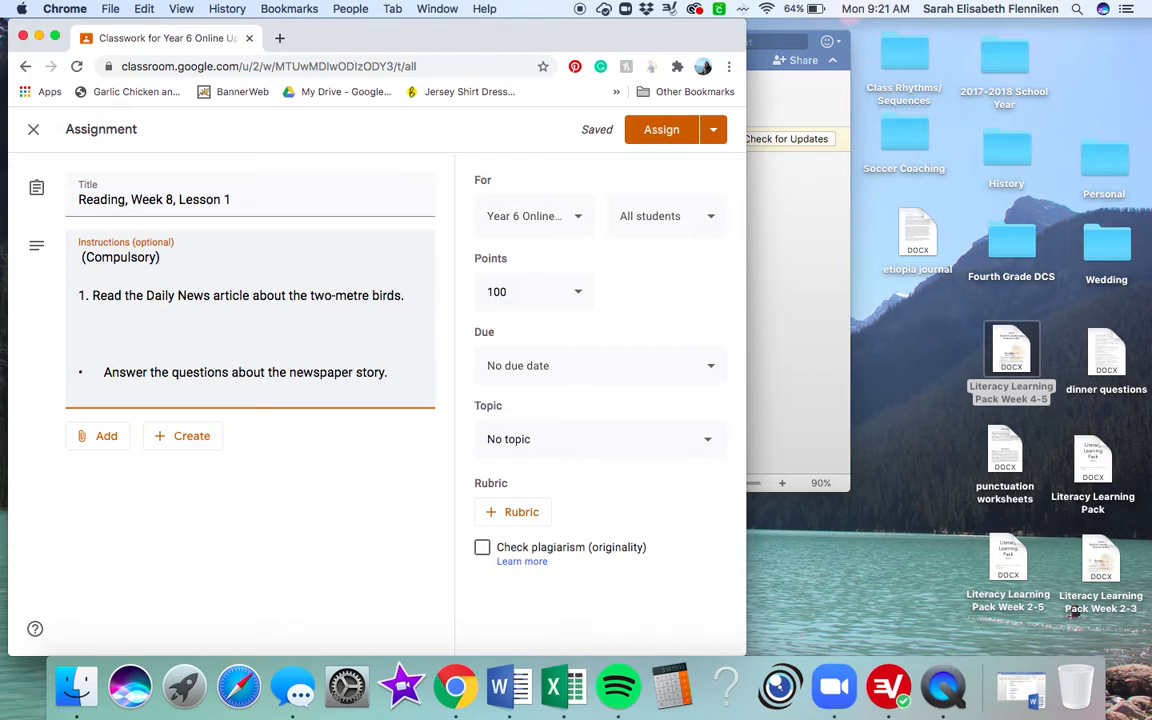
{"action": "key", "text": "BackSpace"}
{"action": "key", "text": "BackSpace"}
{"action": "key", "text": "BackSpace"}
{"action": "key", "text": "BackSpace"}
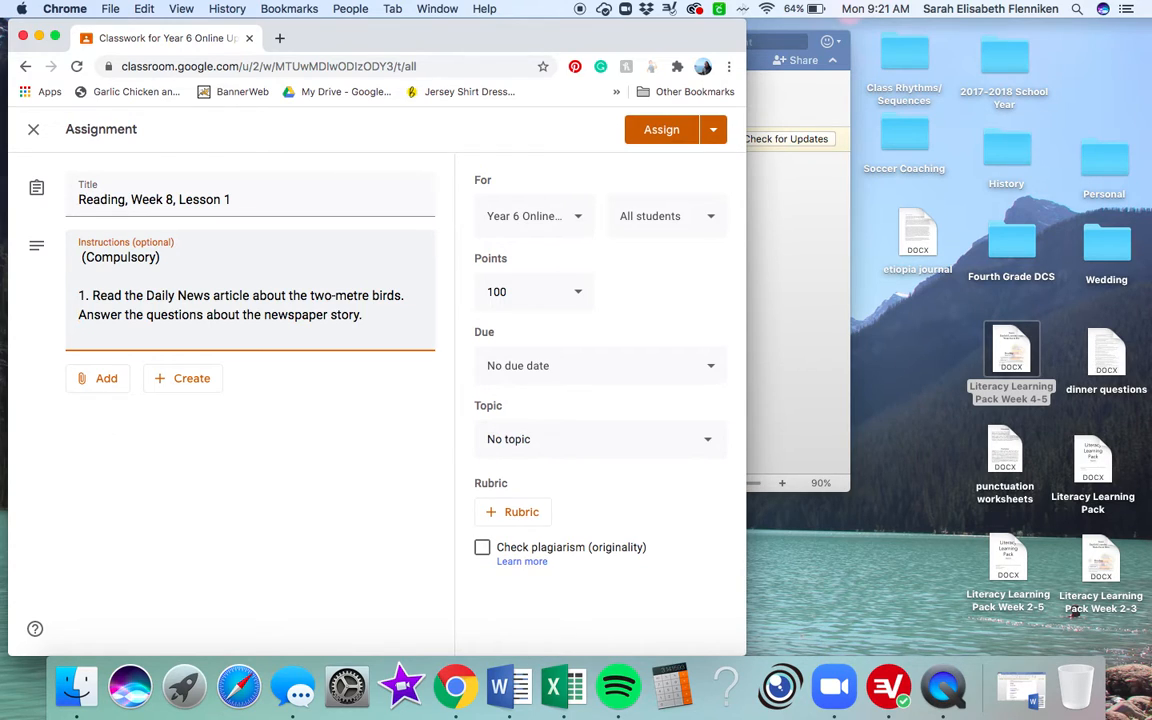
{"action": "type", "text": "2."}
{"action": "key", "text": "BackSpace"}
{"action": "type", "text": "."}
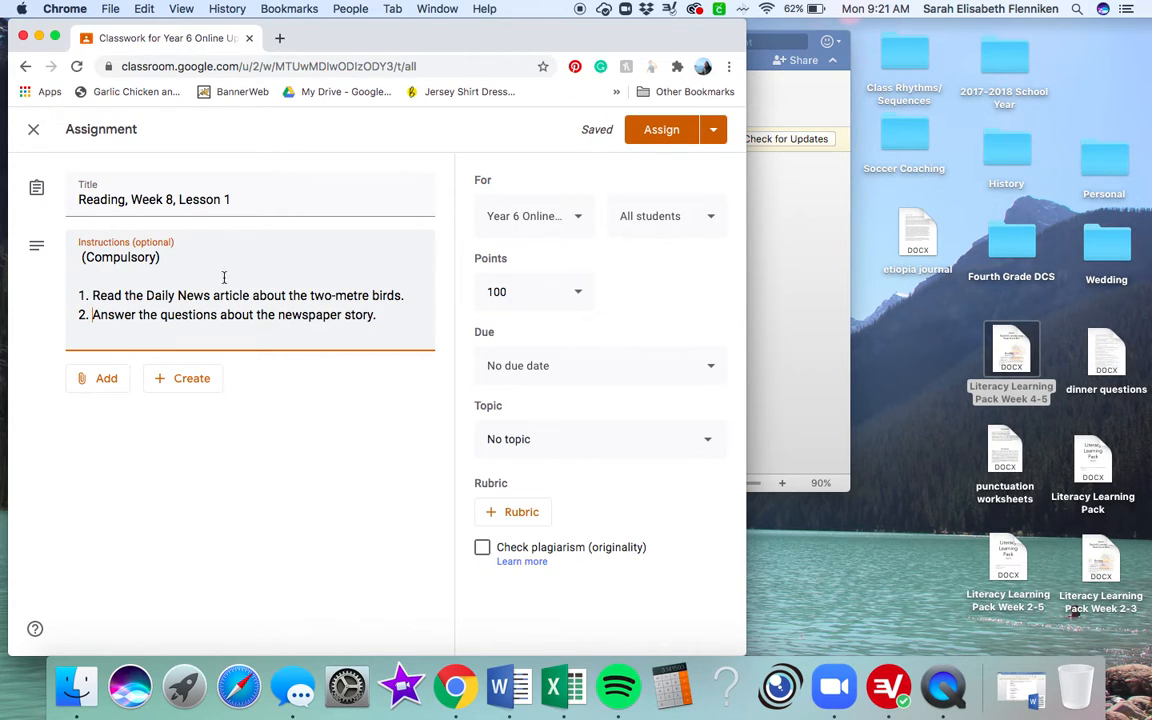
Step: Attach the desktop file dinner questions to the assignment with the access option "Students can view the file"
{"action": "mouse_move", "coordinate": [350, 298]}
{"action": "left_click", "coordinate": [107, 382]}
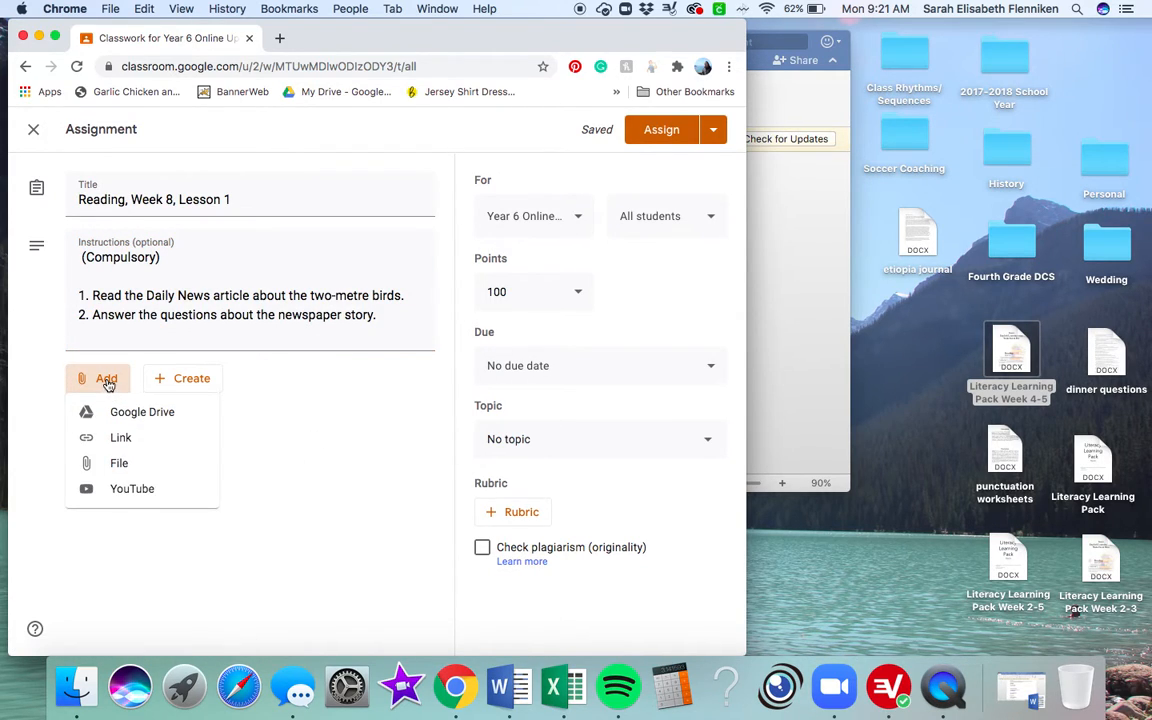
{"action": "left_click", "coordinate": [113, 472]}
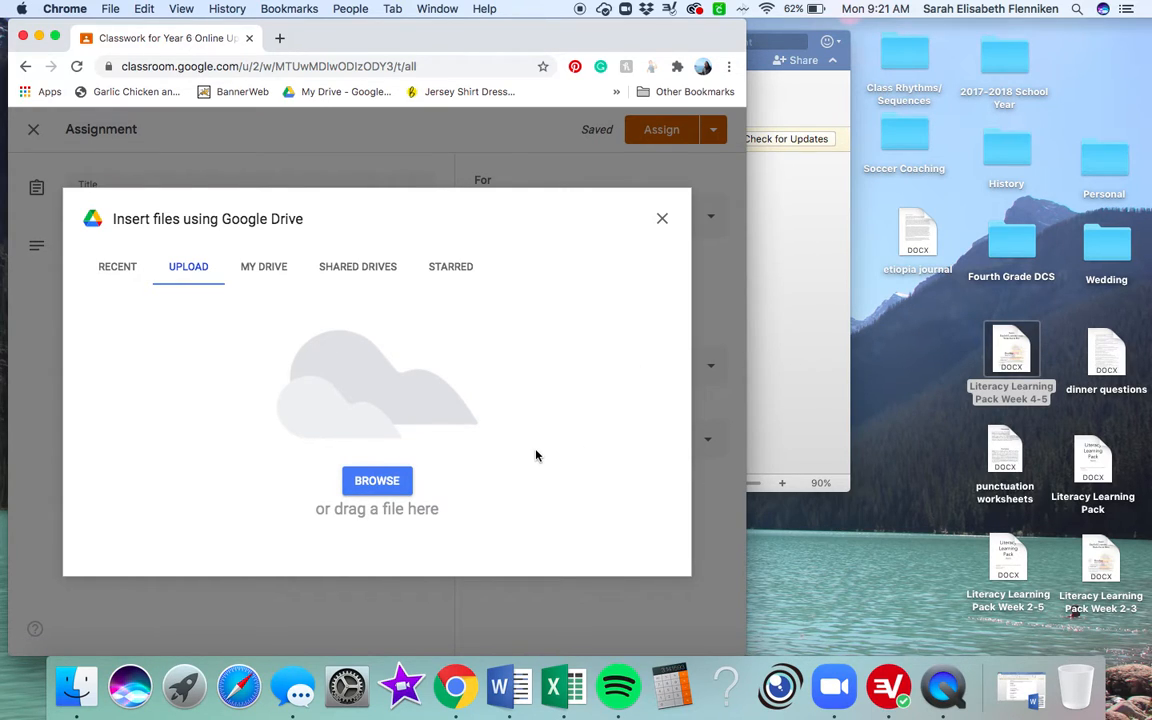
{"action": "left_click", "coordinate": [363, 480]}
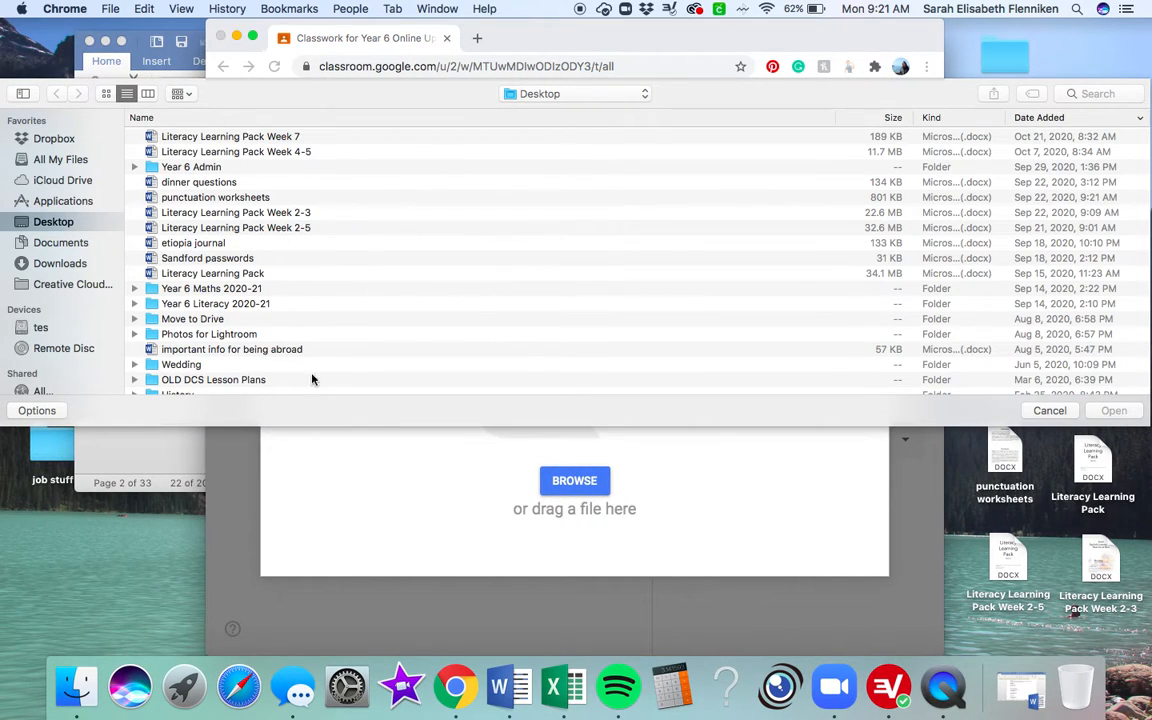
{"action": "left_click", "coordinate": [1050, 410]}
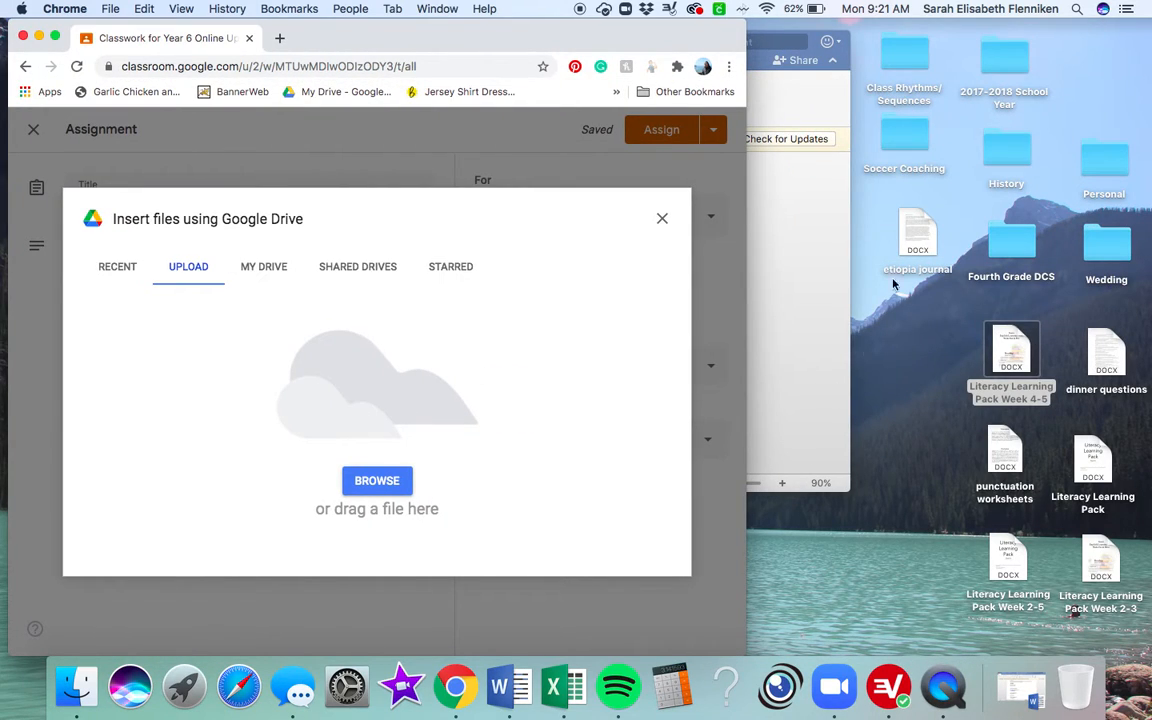
{"action": "left_click_drag", "start_coordinate": [1106, 352], "coordinate": [312, 387]}
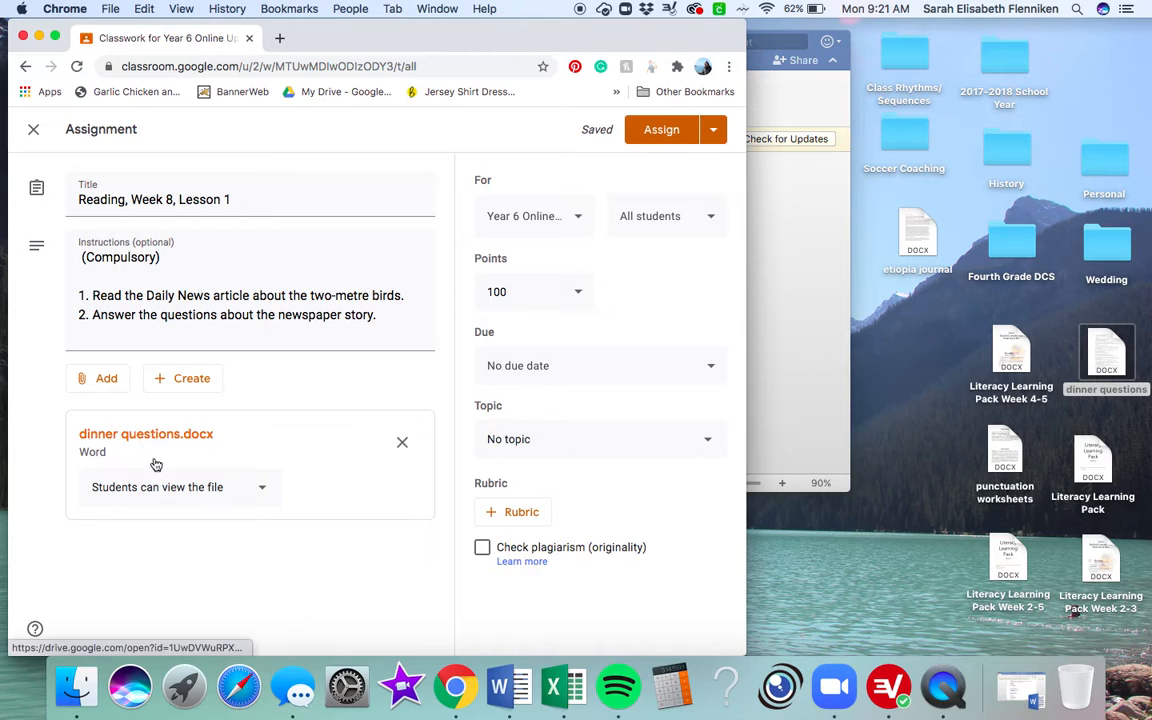
{"action": "left_click", "coordinate": [180, 489]}
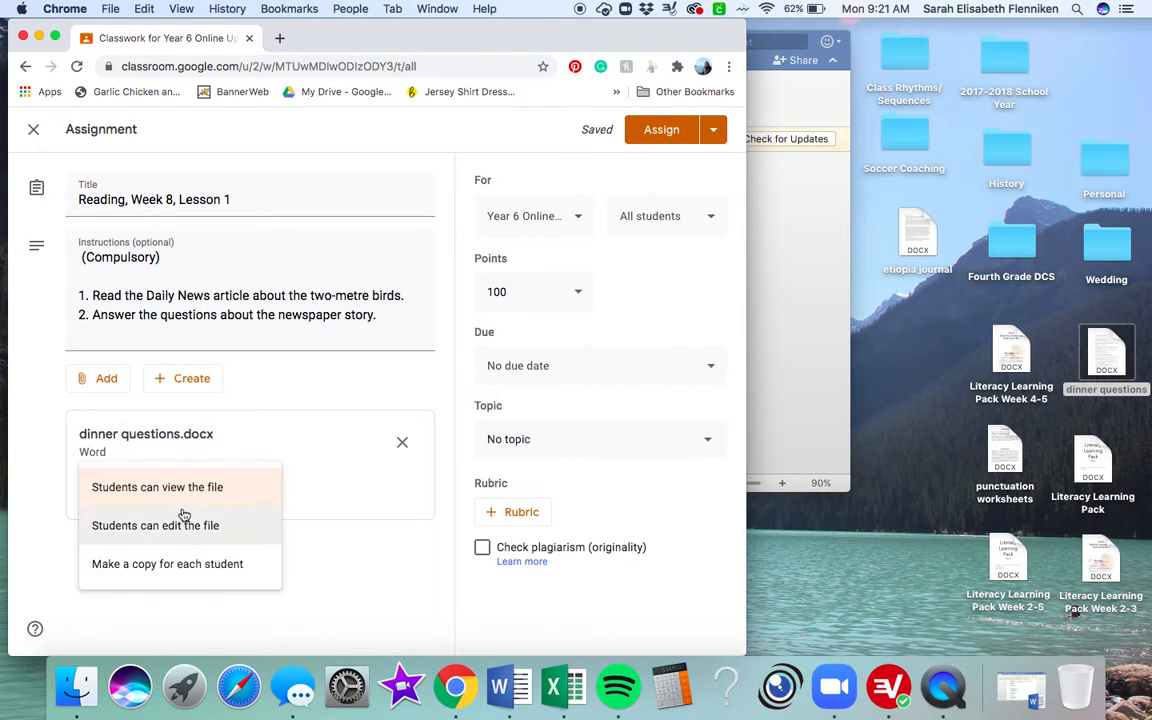
{"action": "left_click", "coordinate": [183, 496]}
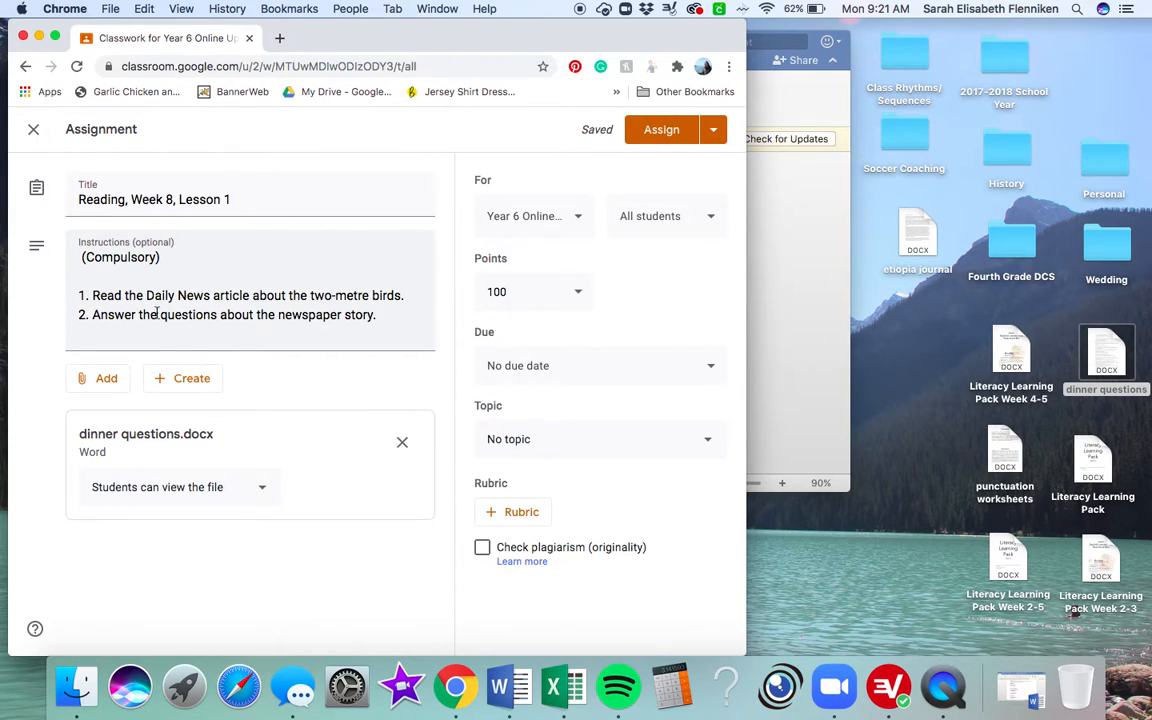
Step: Create a new Google Docs attachment for the assignment and title it "Questions about 2-metre Birds"
{"action": "left_click", "coordinate": [186, 378]}
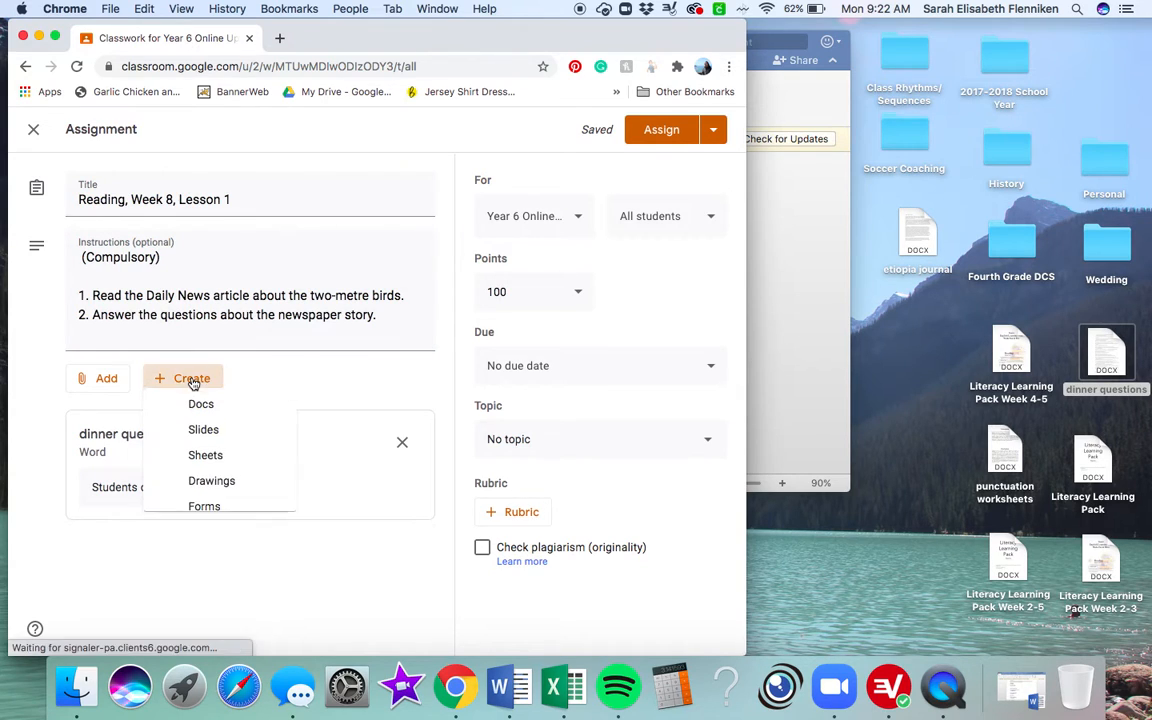
{"action": "left_click", "coordinate": [200, 420]}
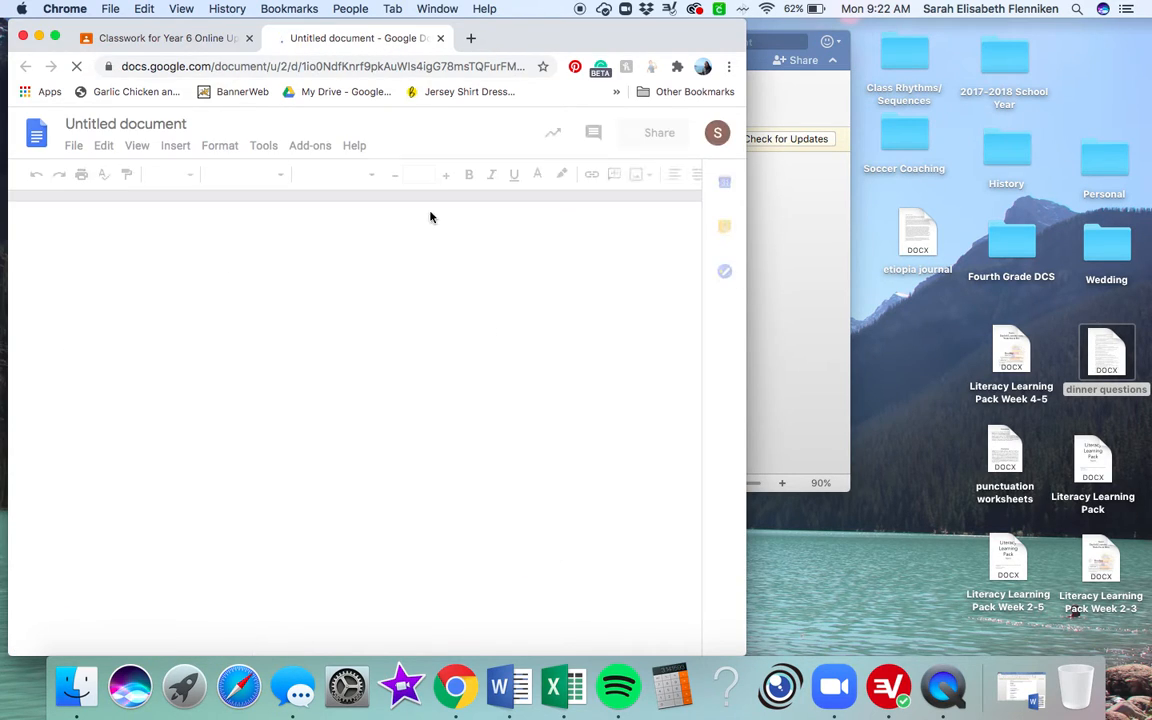
{"action": "left_click", "coordinate": [160, 124]}
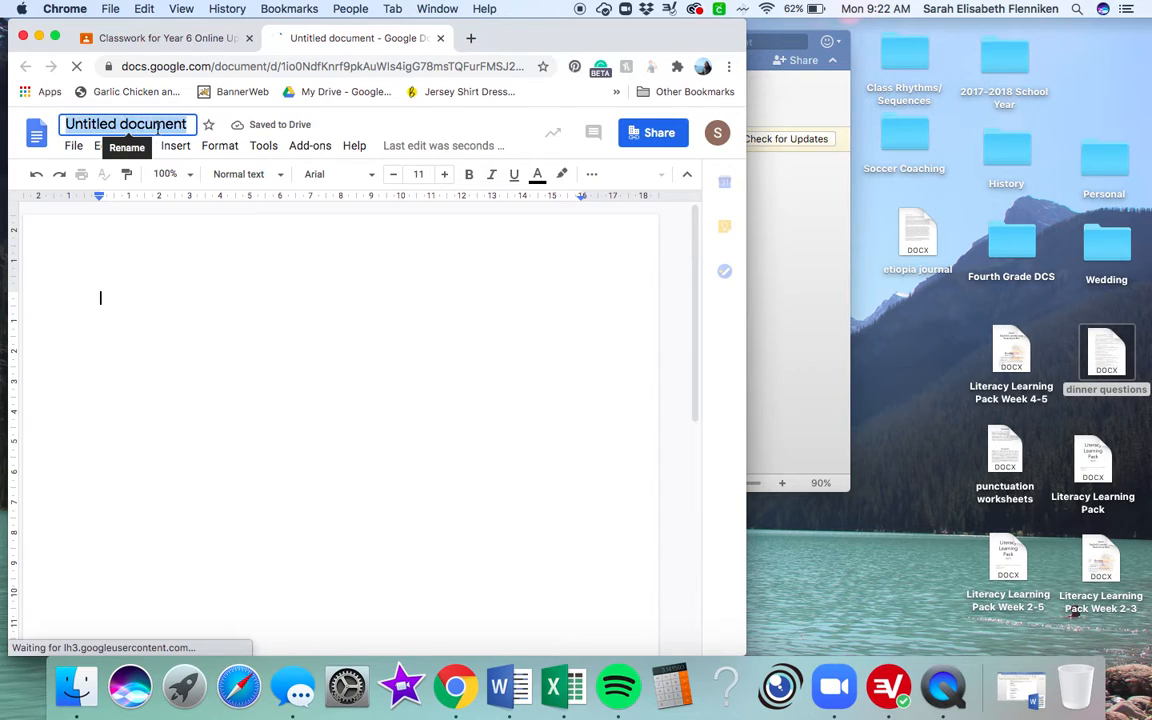
{"action": "type", "text": "Question"}
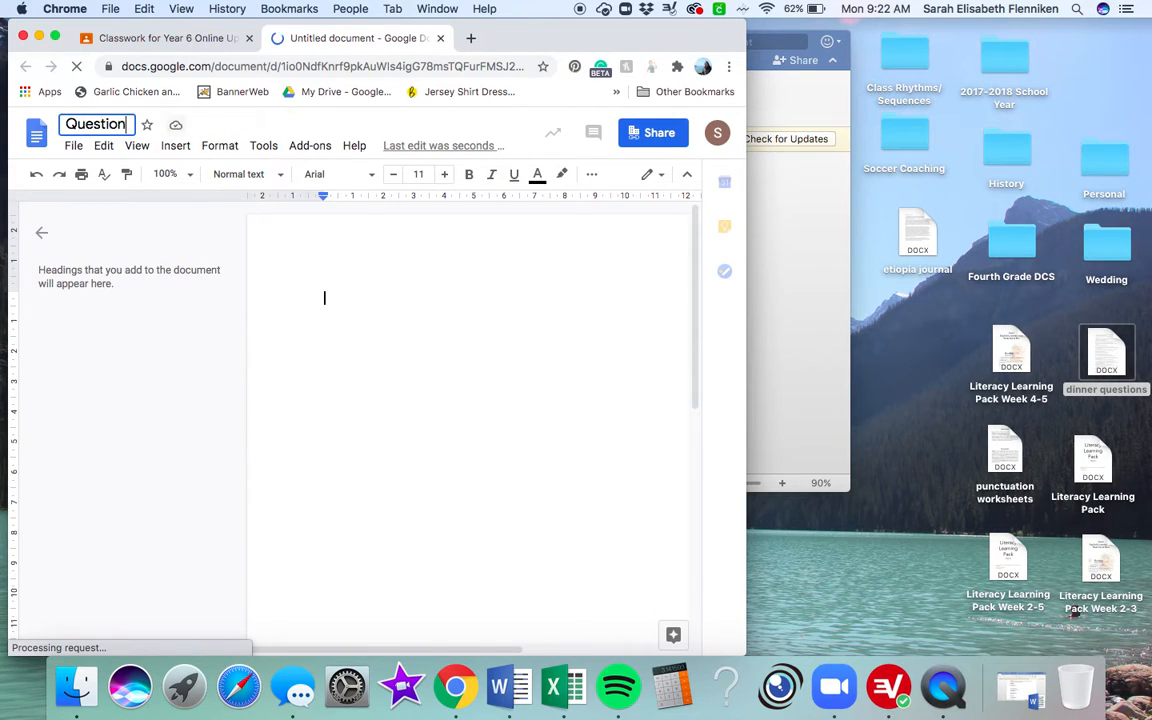
{"action": "type", "text": "s about 2-"}
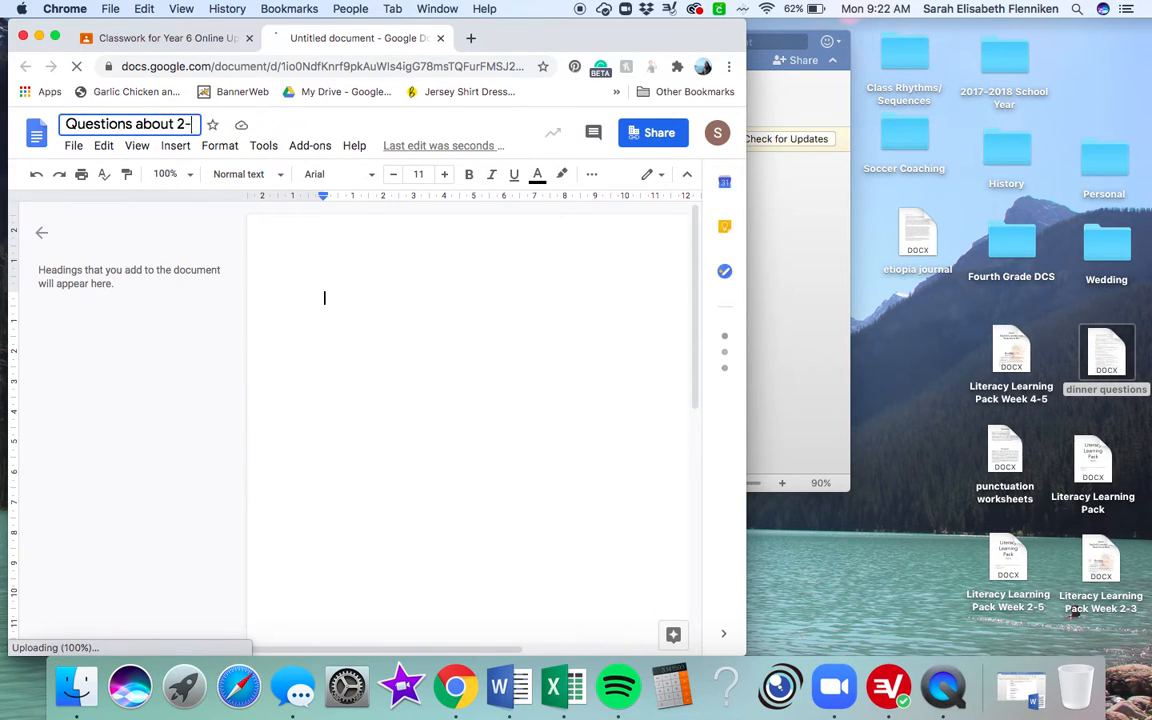
{"action": "type", "text": "metre Birds"}
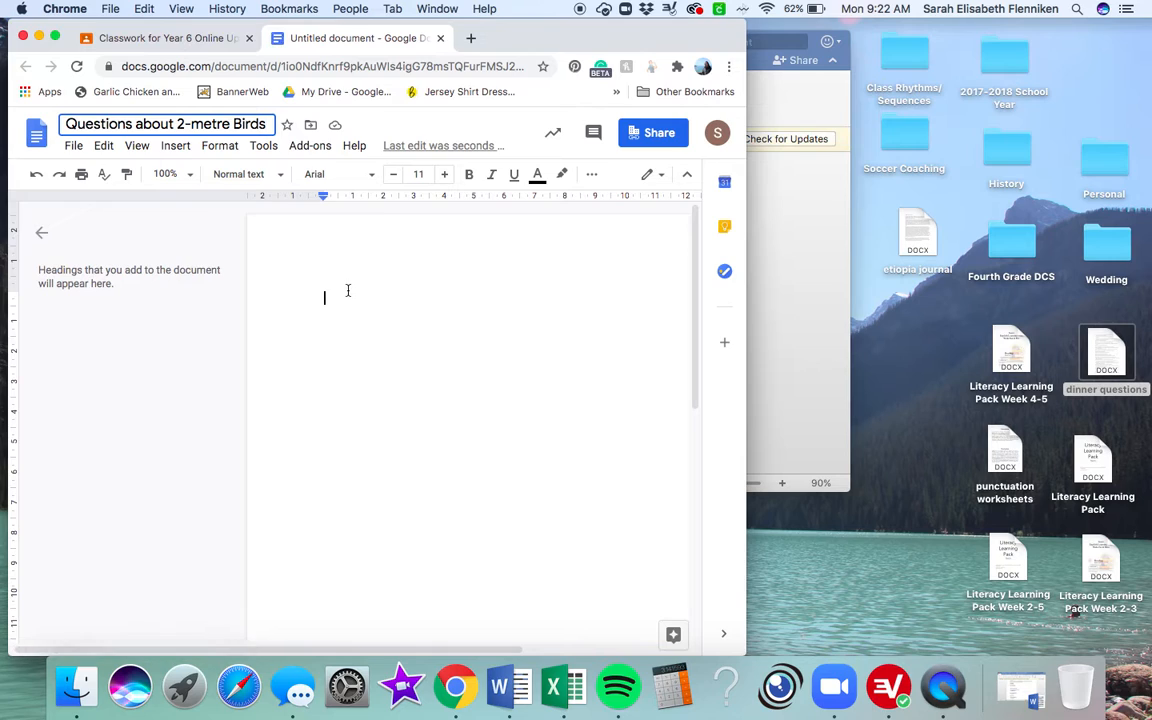
Step: Write the numbered item "1. Make sure you answer all the questions in complete sentences!" in the document
{"action": "type", "text": "1"}
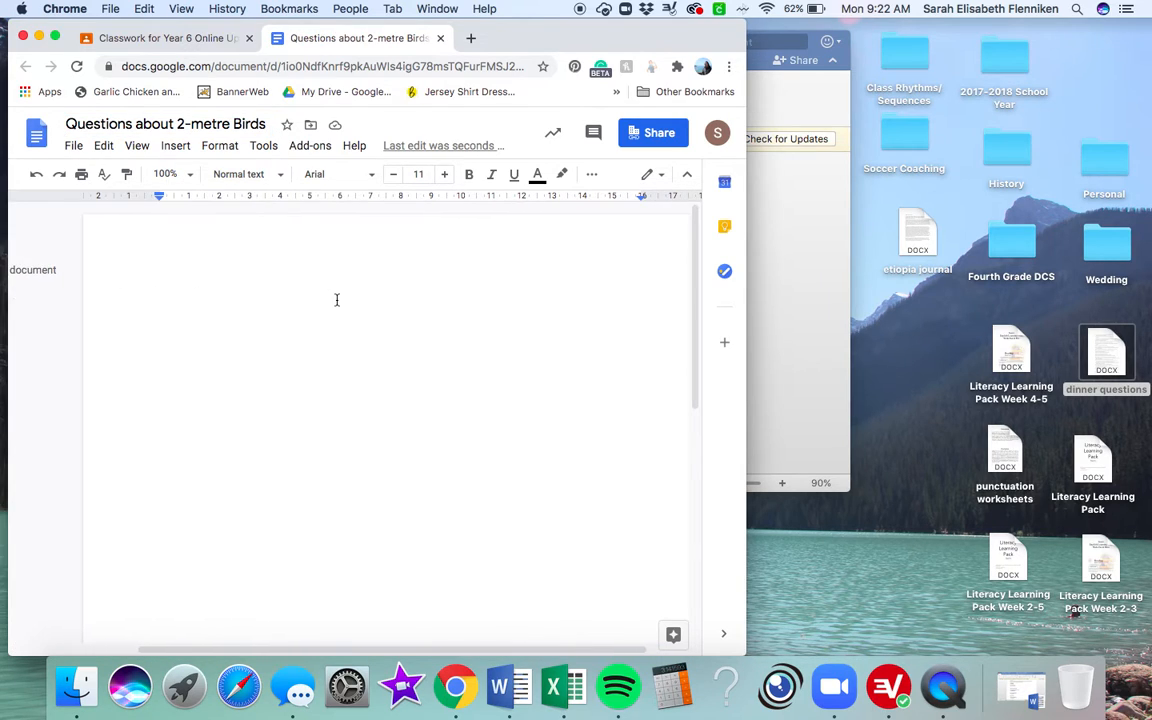
{"action": "type", "text": ". Make sure you answer all the question"}
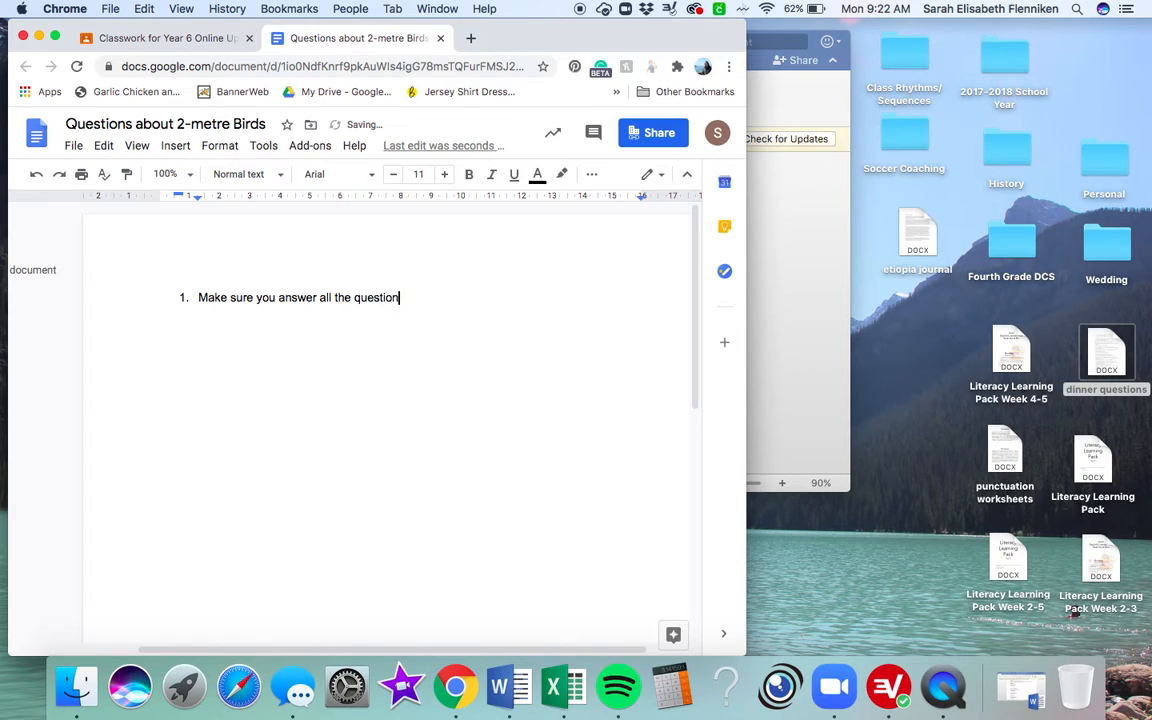
{"action": "type", "text": "complete sentences!"}
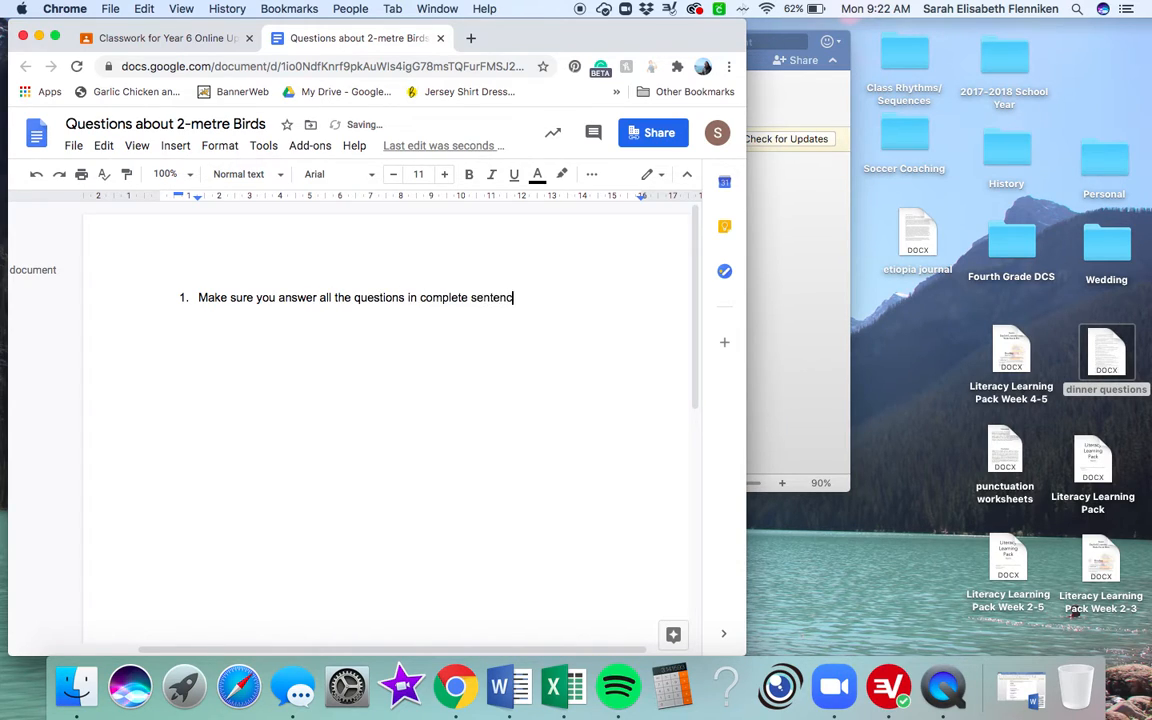
Step: Set the attached Google Doc to "Make a copy for each student" in the assignment, and close the document
{"action": "left_click", "coordinate": [183, 40]}
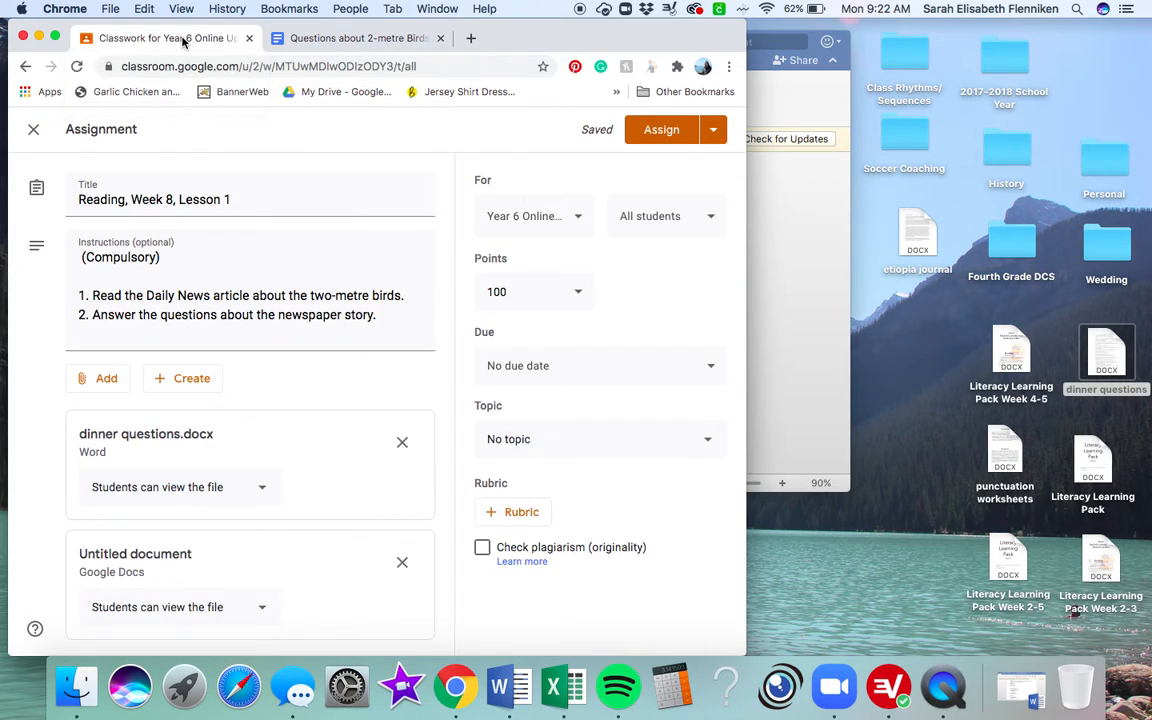
{"action": "scroll", "coordinate": [262, 596], "scroll_direction": "down", "scroll_amount": 1}
{"action": "left_click", "coordinate": [258, 608]}
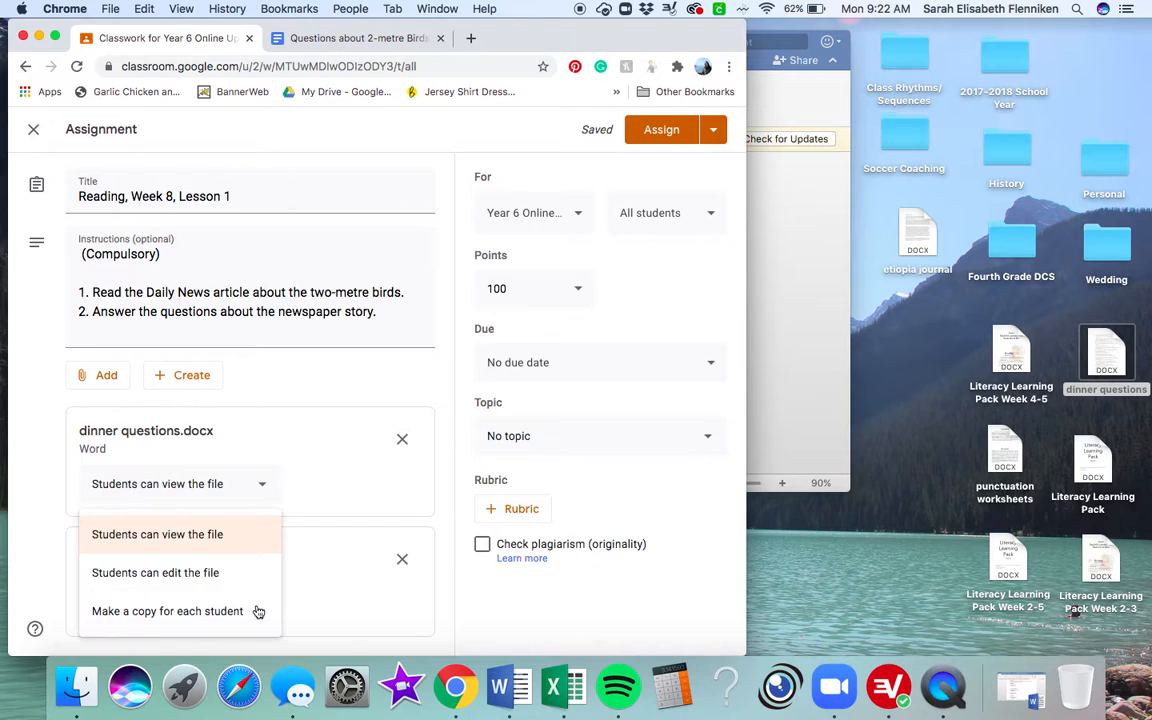
{"action": "left_click", "coordinate": [219, 610]}
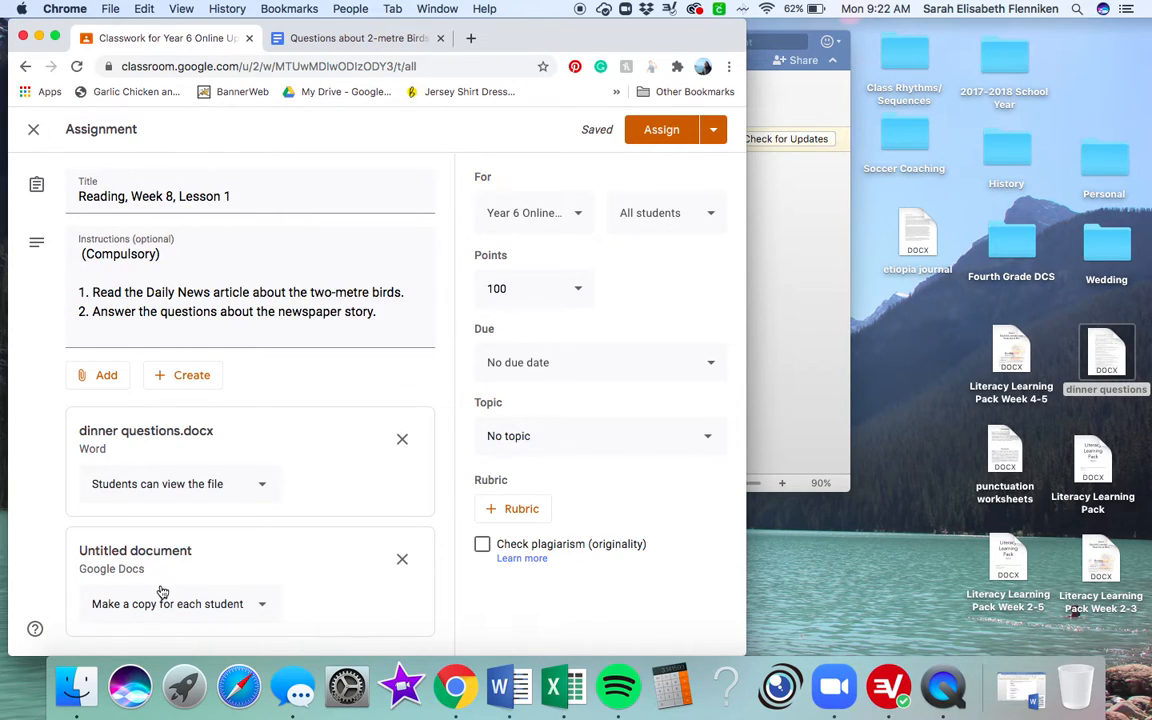
{"action": "left_click", "coordinate": [395, 38]}
{"action": "left_click", "coordinate": [440, 38]}
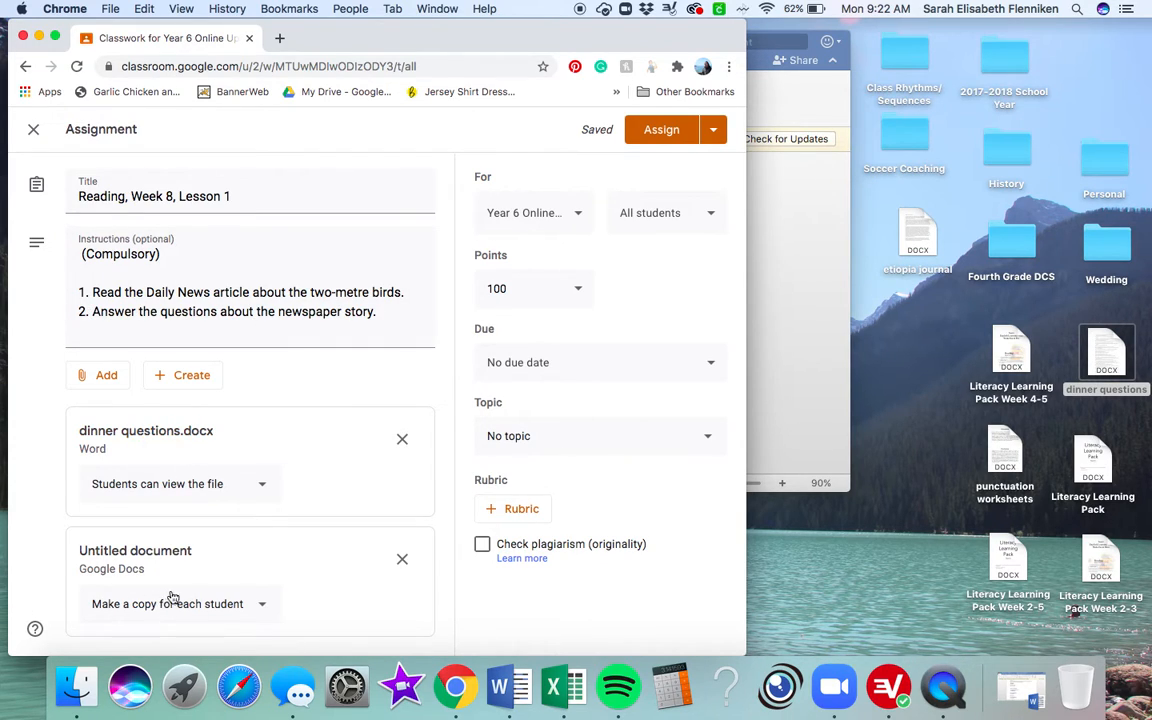
Step: Set the reading assignment's points to Unmarked and its due date to 10 November 2020
{"action": "left_click", "coordinate": [577, 289]}
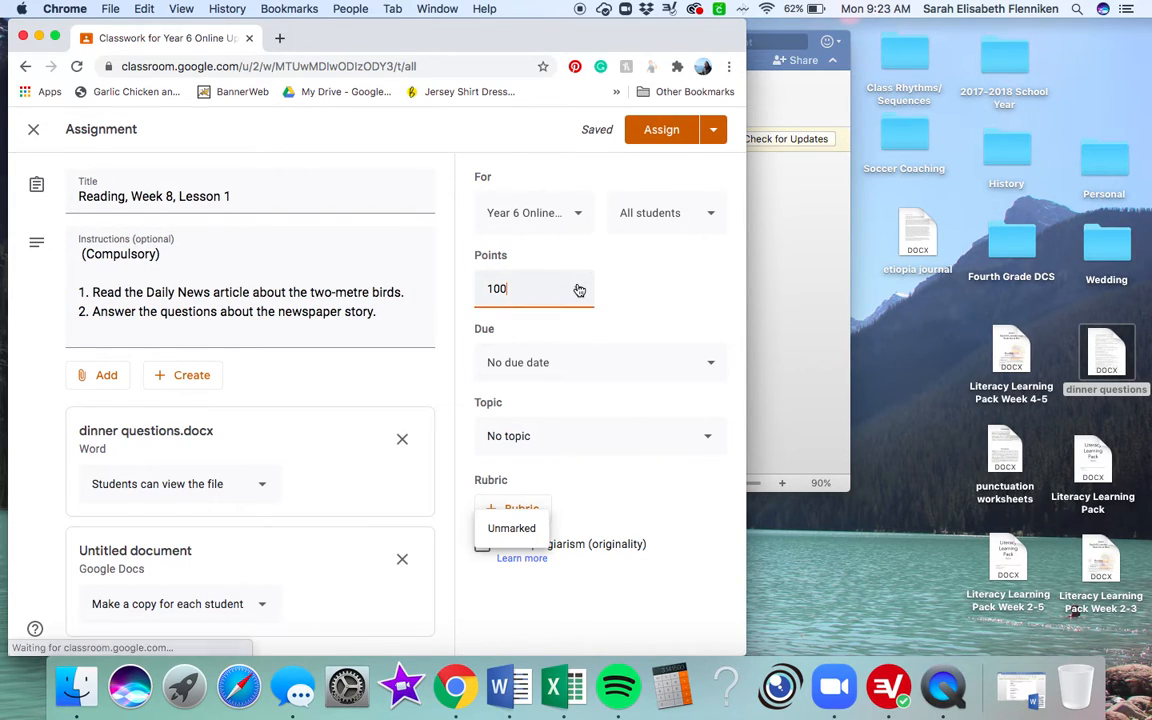
{"action": "left_click", "coordinate": [512, 530]}
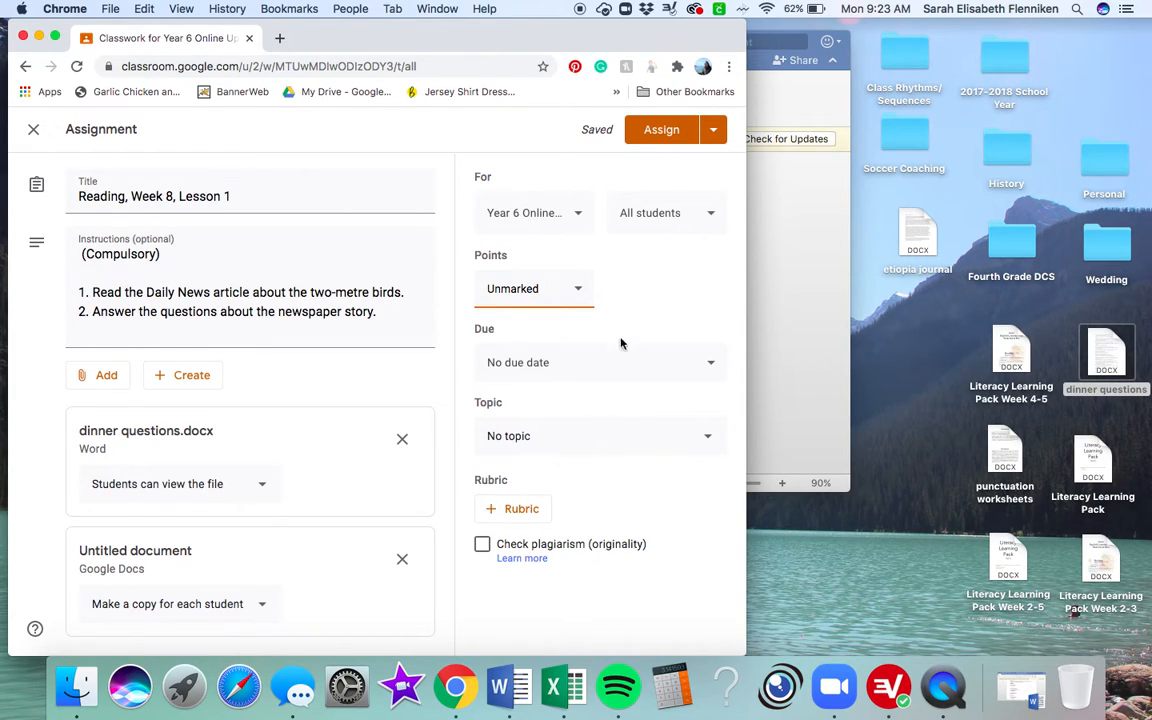
{"action": "left_click", "coordinate": [556, 362]}
{"action": "left_click", "coordinate": [603, 426]}
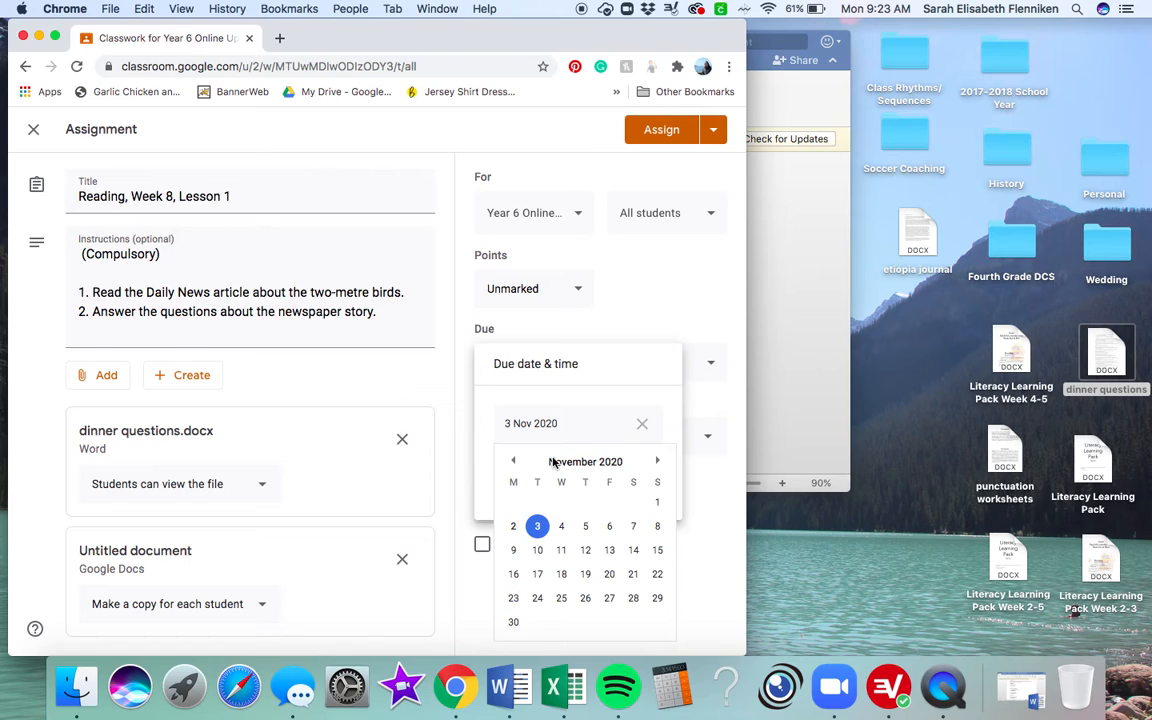
{"action": "left_click", "coordinate": [538, 550]}
{"action": "left_click", "coordinate": [668, 553]}
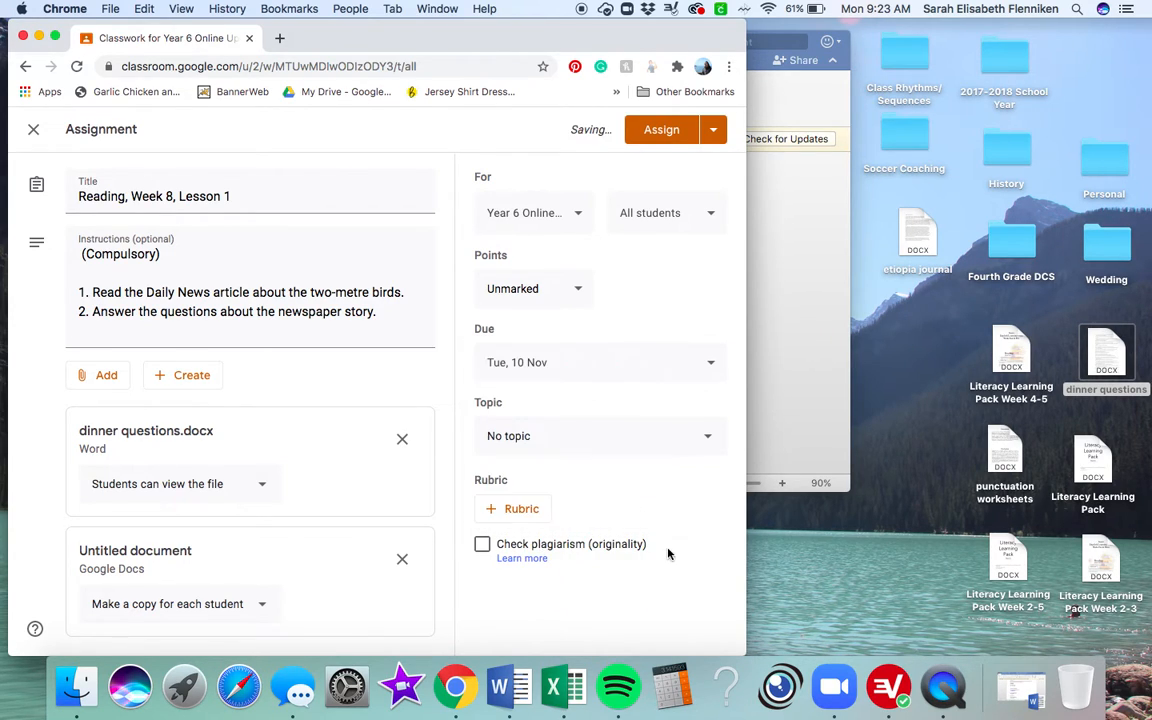
Step: File the assignment under the English topic and schedule it for 9 November 2020 at 07:30
{"action": "left_click", "coordinate": [585, 440]}
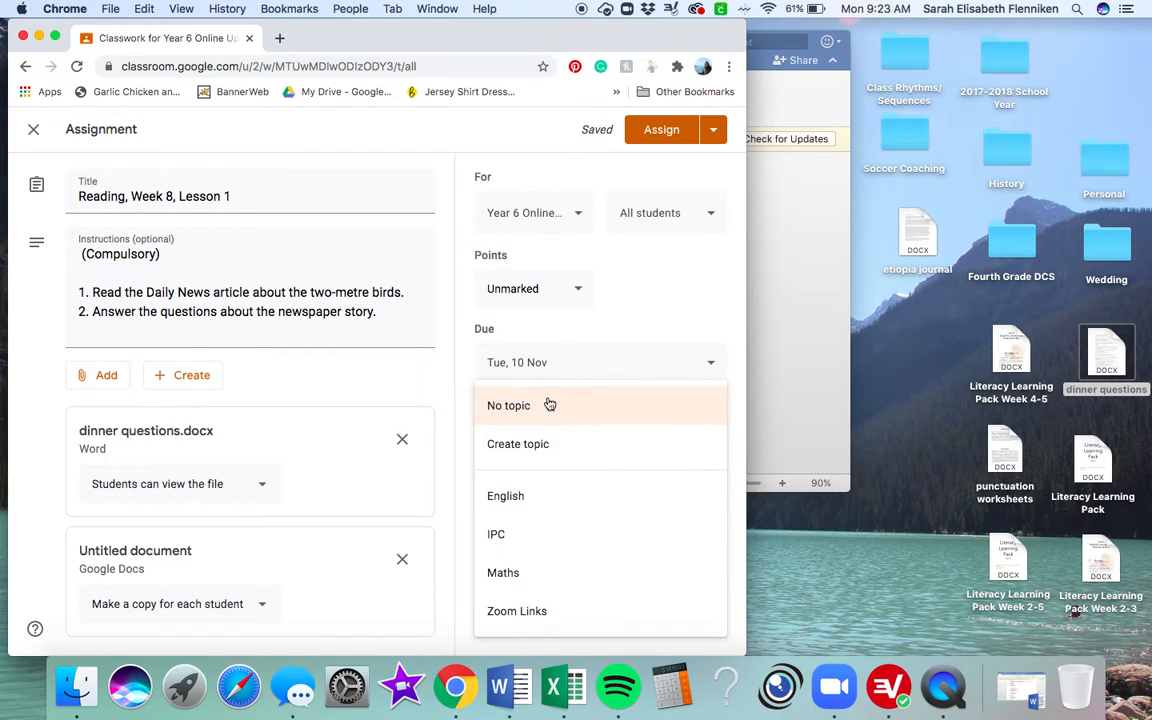
{"action": "left_click", "coordinate": [506, 500]}
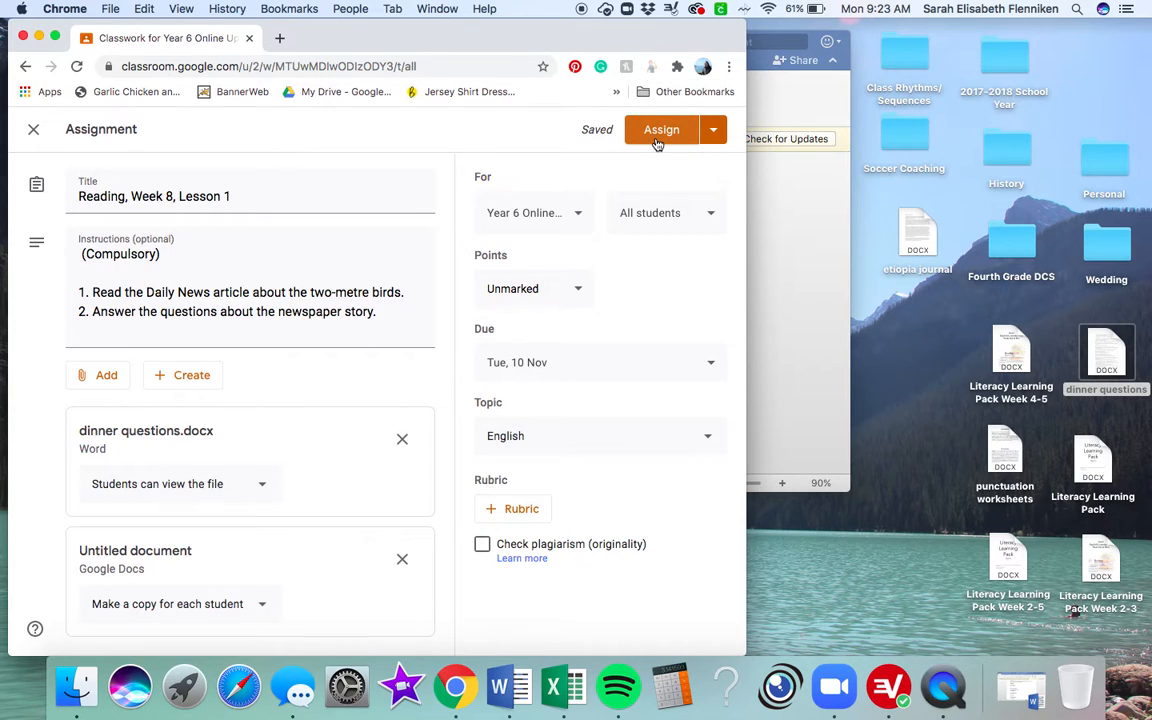
{"action": "left_click", "coordinate": [716, 132]}
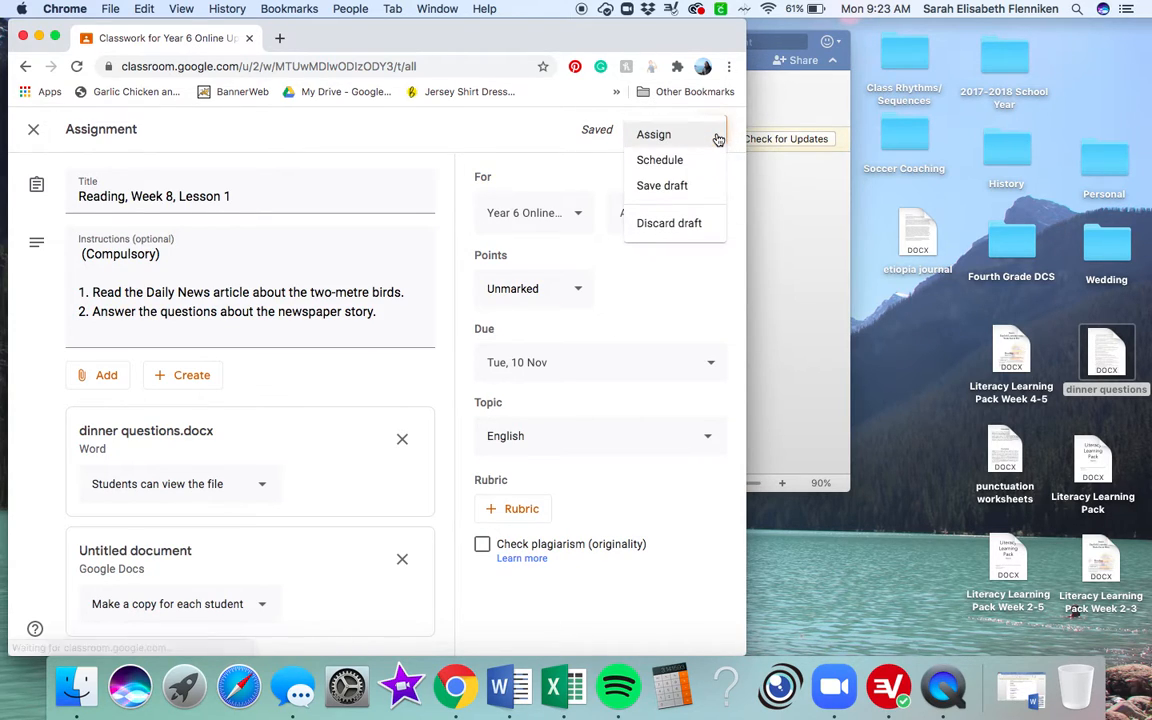
{"action": "left_click", "coordinate": [663, 162]}
{"action": "left_click", "coordinate": [398, 358]}
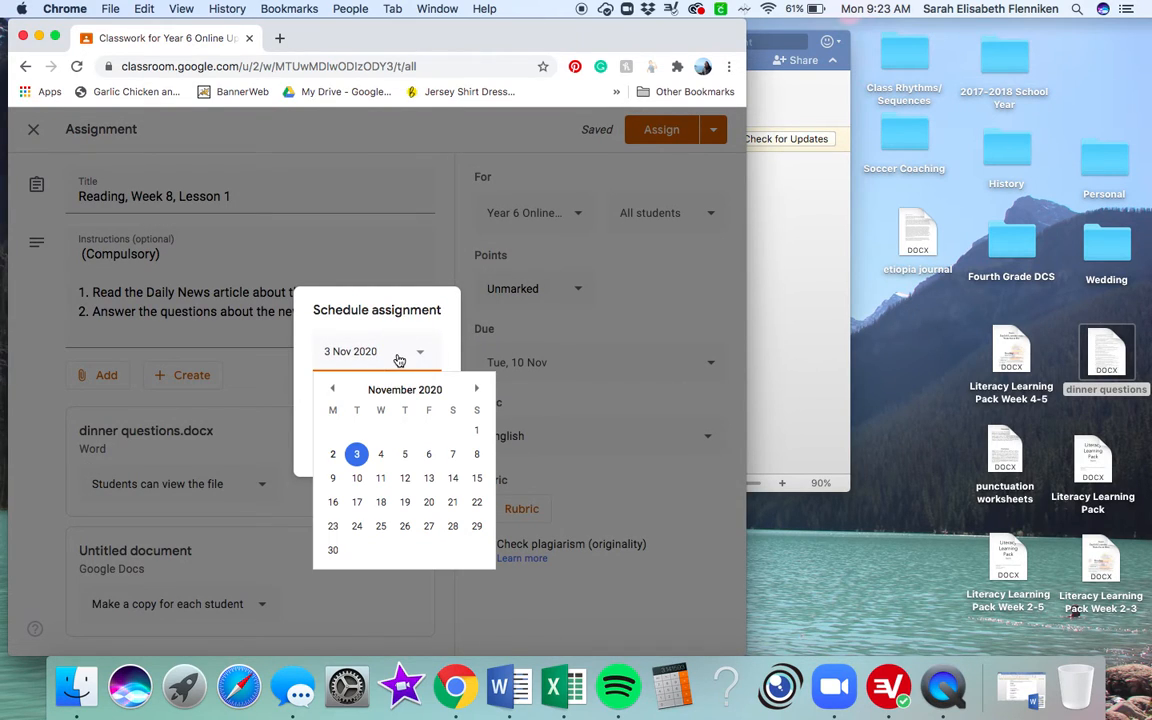
{"action": "left_click", "coordinate": [333, 480]}
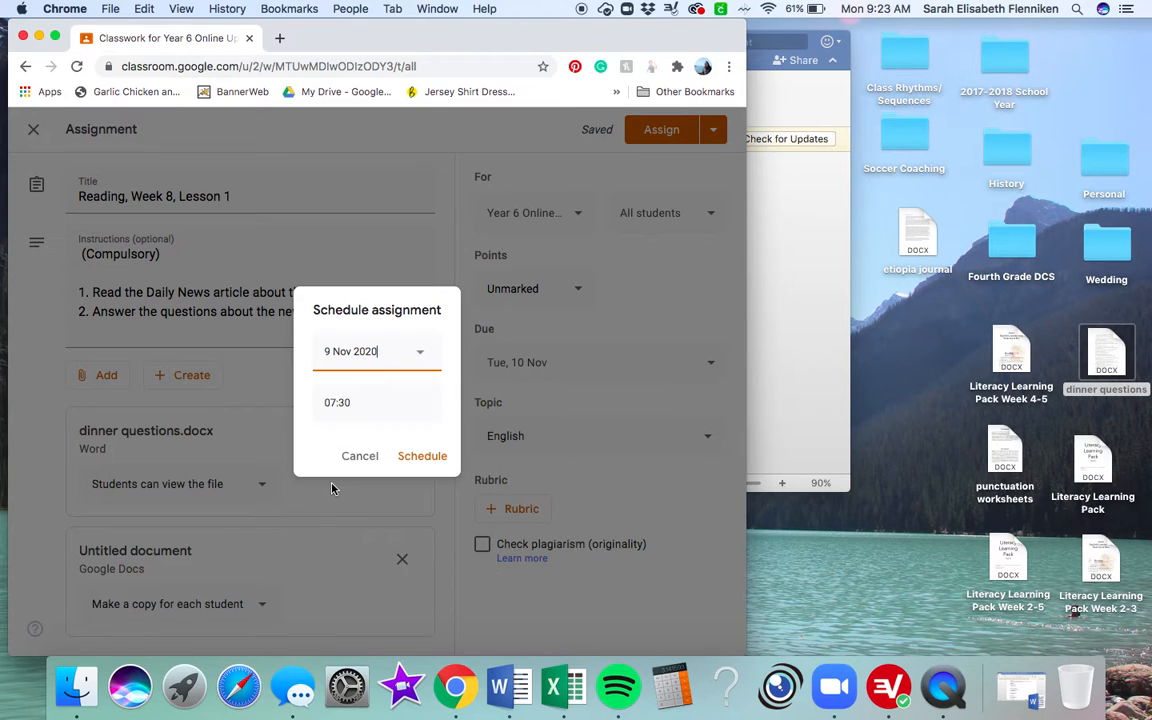
{"action": "left_click", "coordinate": [414, 460]}
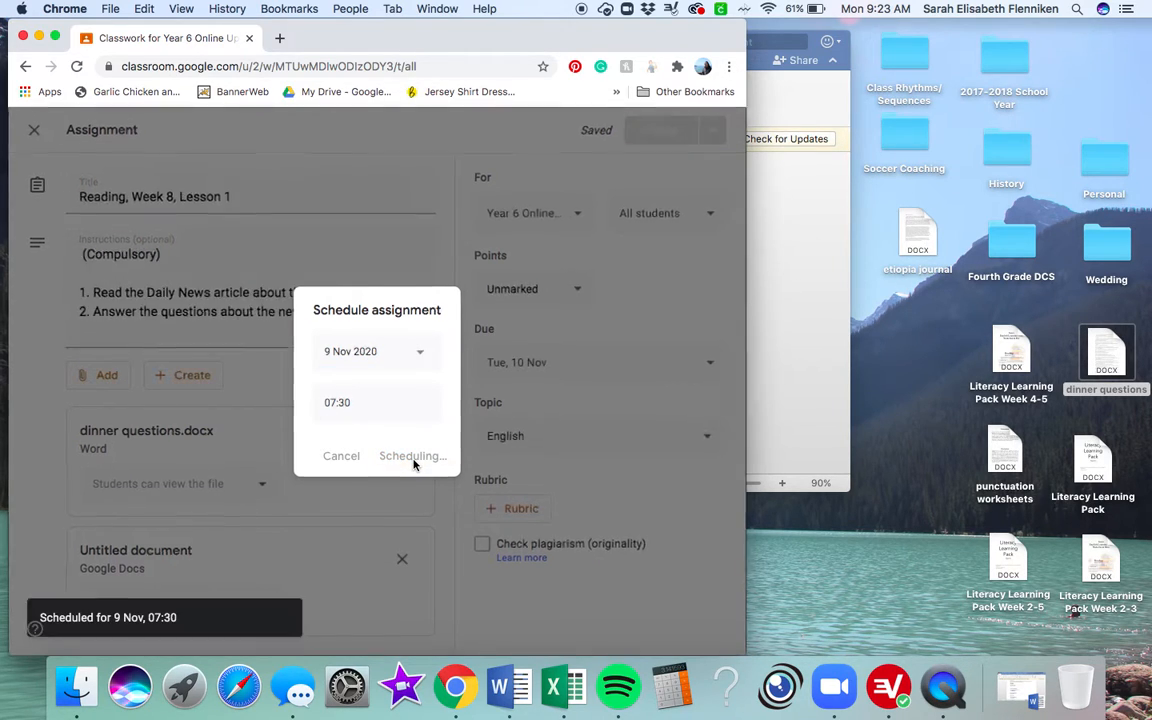
Step: Delete the scheduled Reading, Week 8, Lesson 1 assignment from the English topic
{"action": "scroll", "coordinate": [408, 424], "scroll_direction": "down", "scroll_amount": 10}
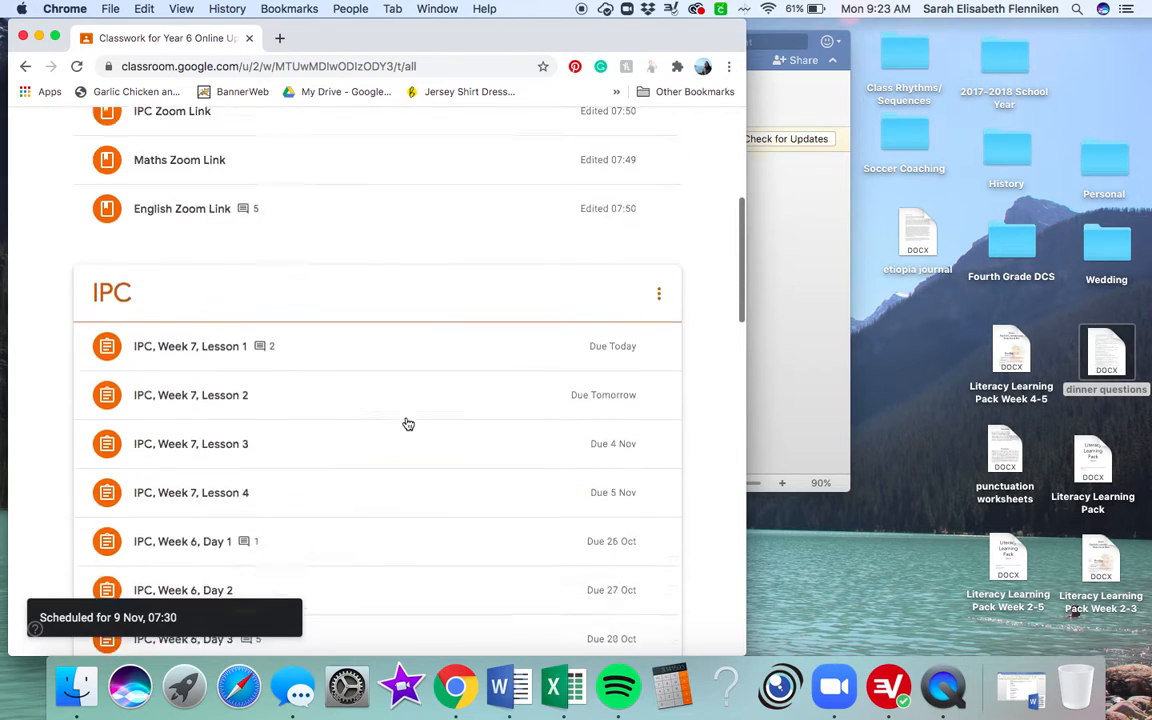
{"action": "scroll", "coordinate": [408, 424], "scroll_direction": "down", "scroll_amount": 10}
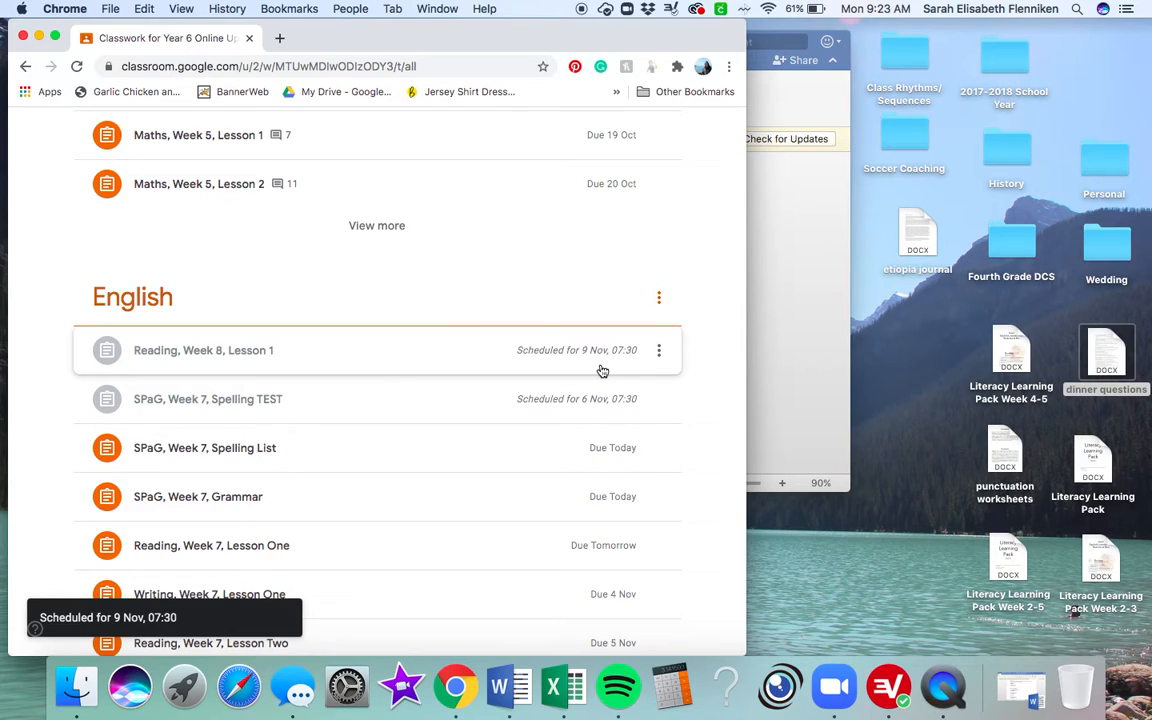
{"action": "left_click", "coordinate": [658, 354]}
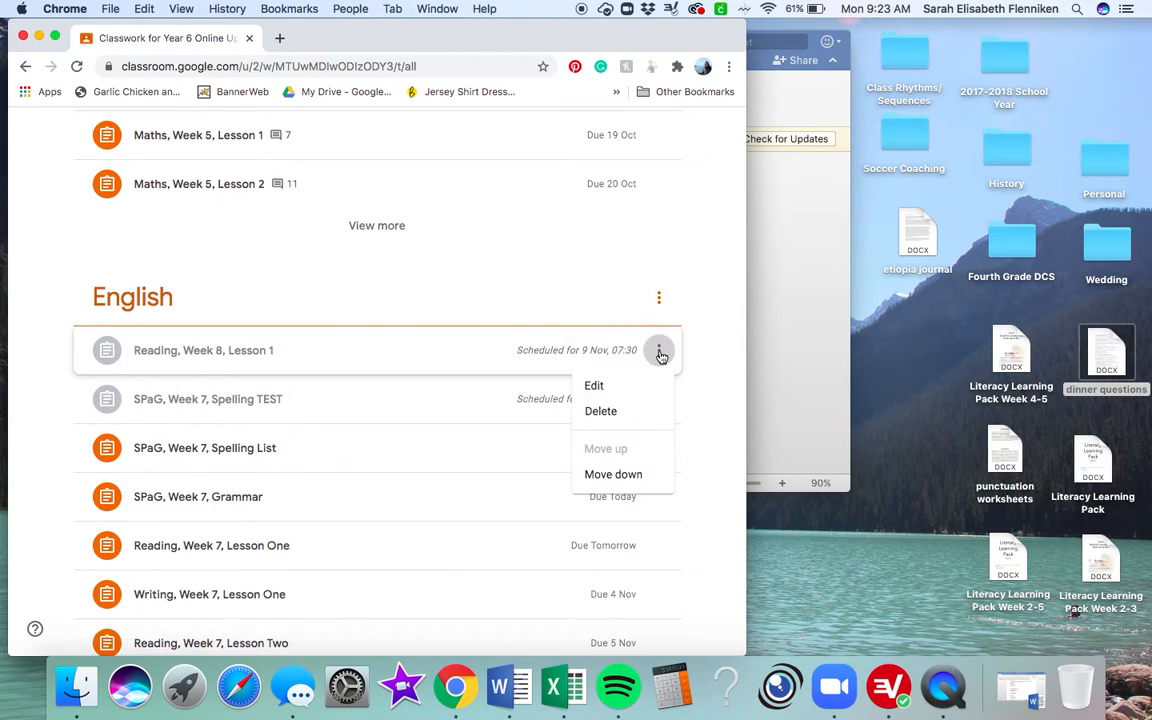
{"action": "left_click", "coordinate": [626, 418]}
{"action": "left_click", "coordinate": [456, 409]}
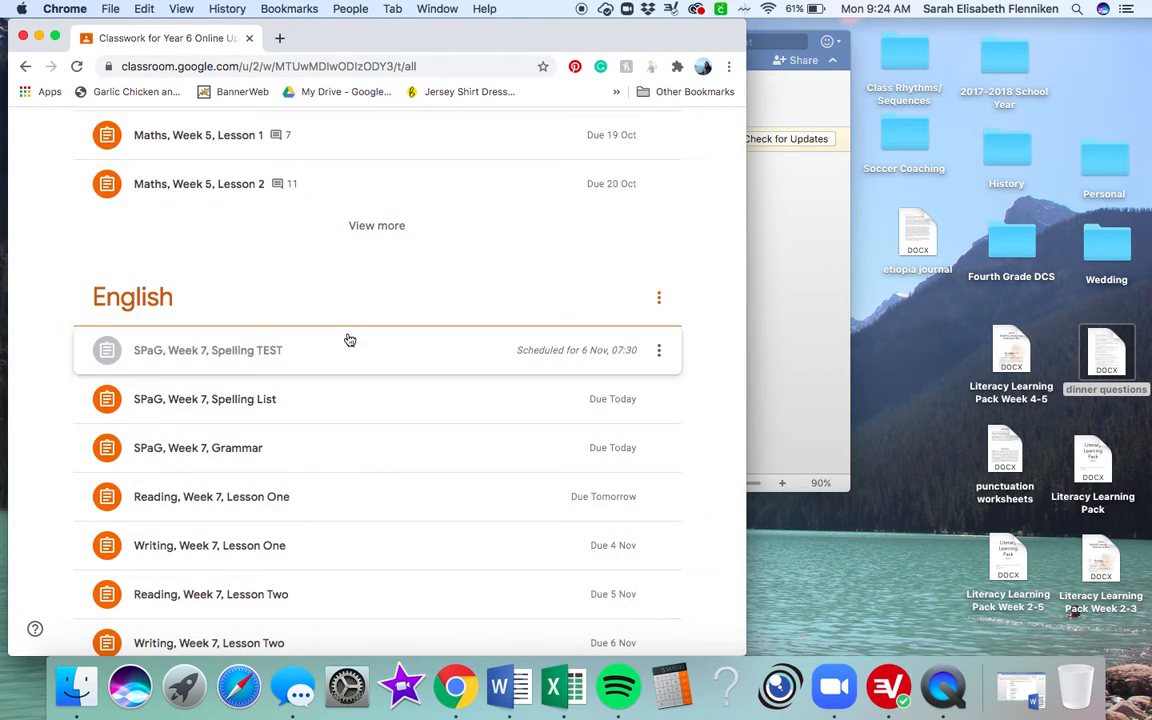
Step: Start a new blank assignment in Year 6 Online and add Year 6A to the classes that receive it
{"action": "scroll", "coordinate": [401, 314], "scroll_direction": "up", "scroll_amount": 10}
{"action": "scroll", "coordinate": [404, 315], "scroll_direction": "up", "scroll_amount": 10}
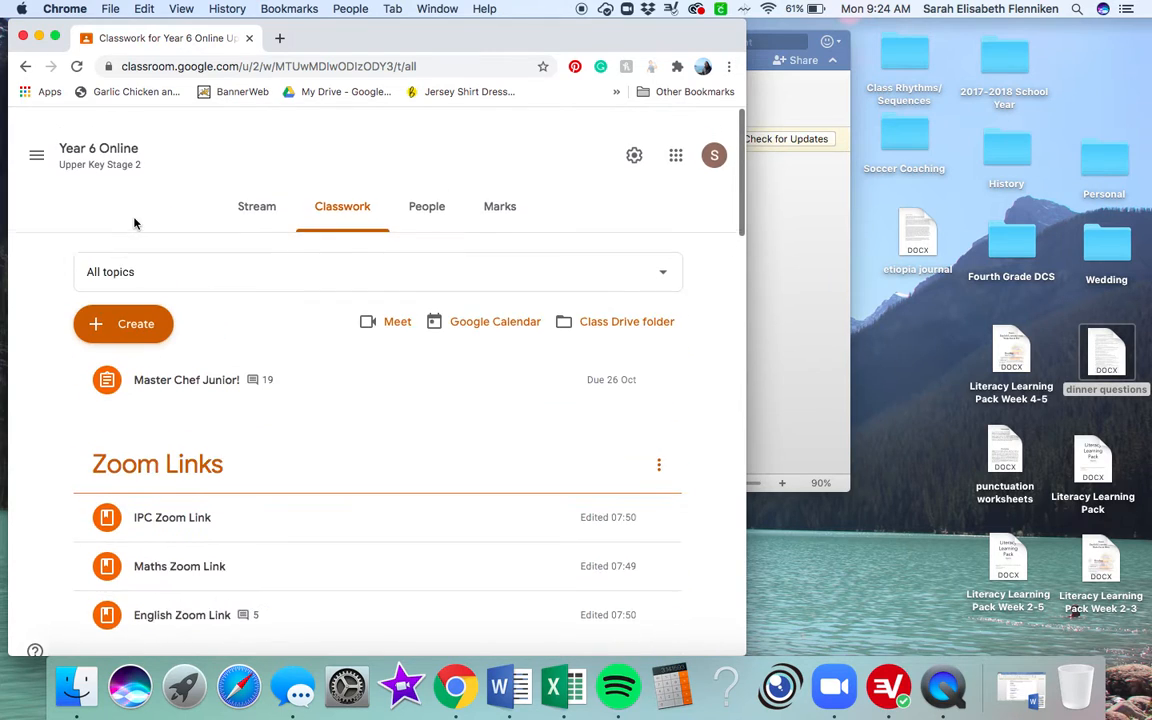
{"action": "left_click", "coordinate": [145, 302]}
{"action": "left_click", "coordinate": [149, 352]}
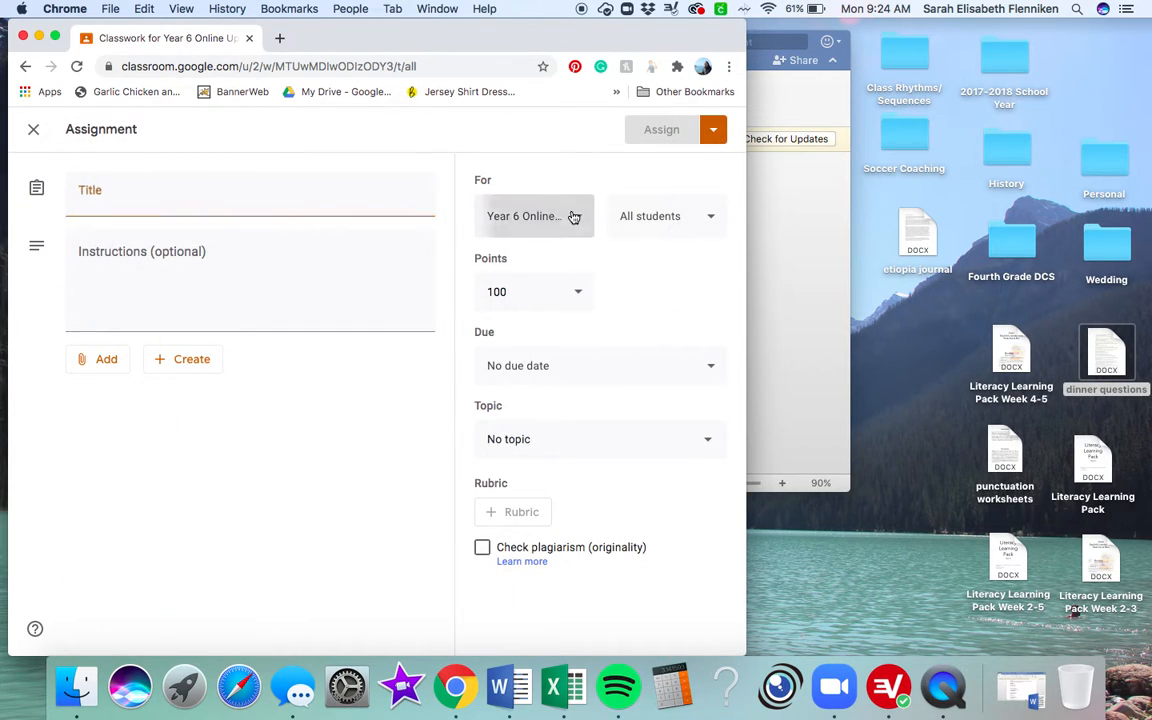
{"action": "left_click", "coordinate": [575, 218]}
{"action": "left_click", "coordinate": [497, 312]}
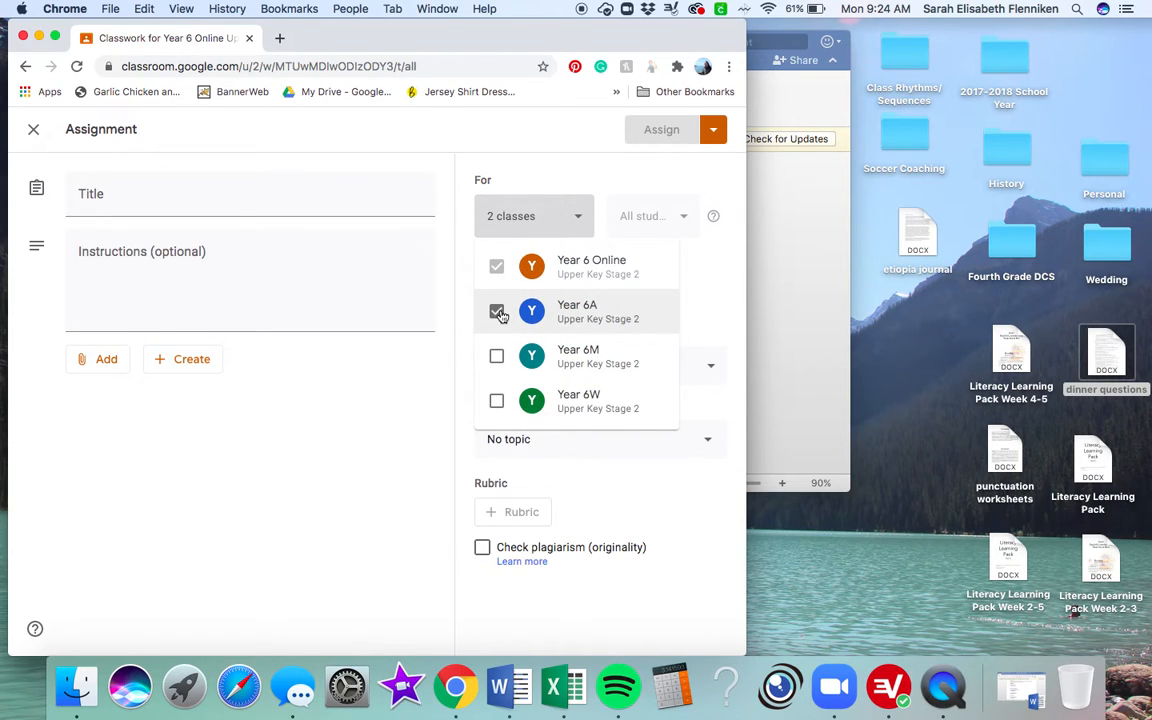
{"action": "left_click", "coordinate": [714, 139]}
{"action": "left_click", "coordinate": [714, 139]}
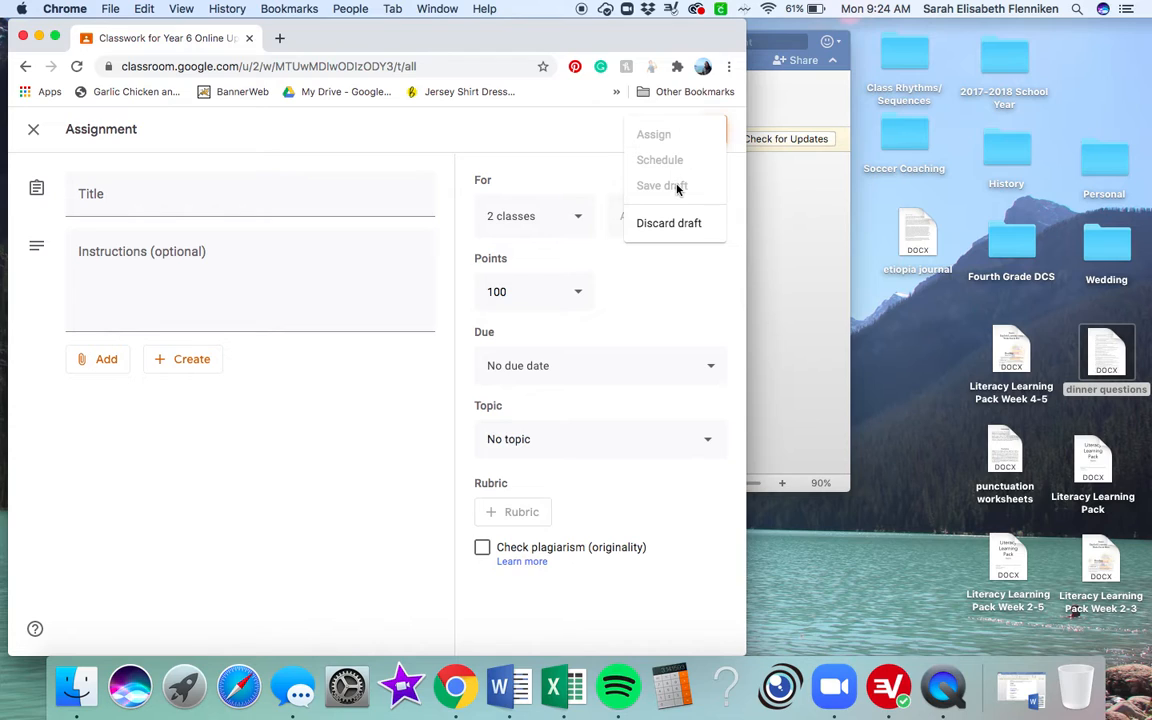
{"action": "left_click", "coordinate": [687, 275]}
Step: Add Year 6M and Year 6W to the assignment's classes, and deselect every class again except Year 6 Online
{"action": "left_click", "coordinate": [571, 218]}
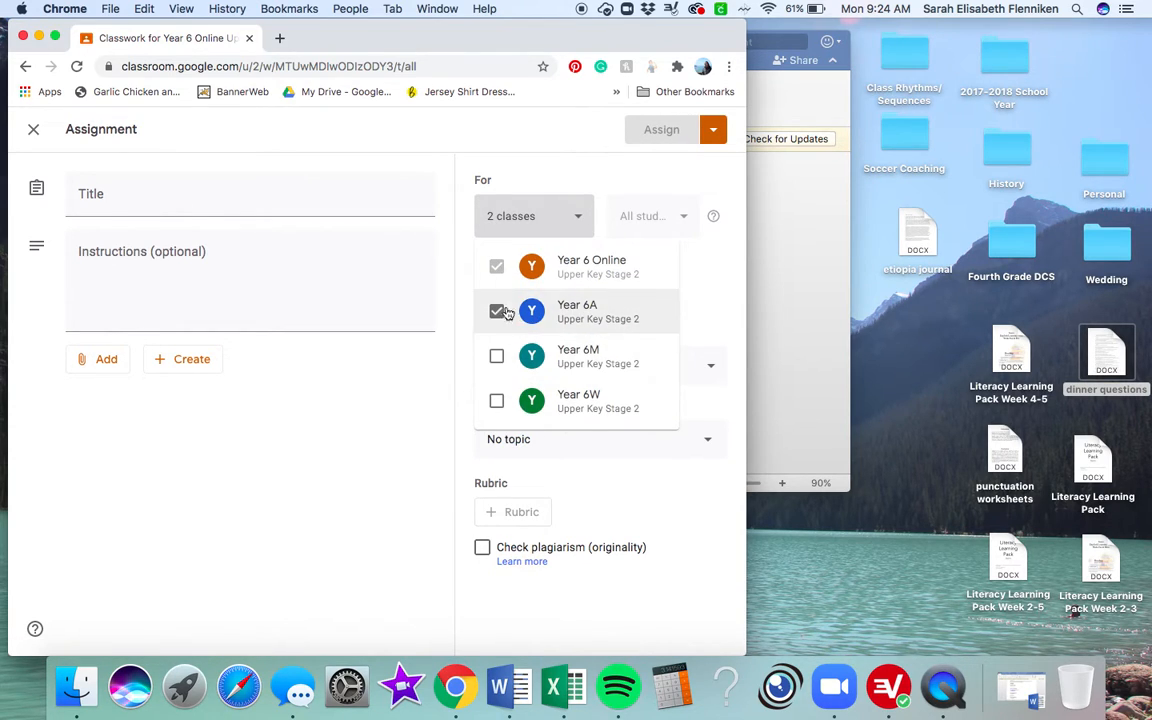
{"action": "left_click", "coordinate": [496, 352]}
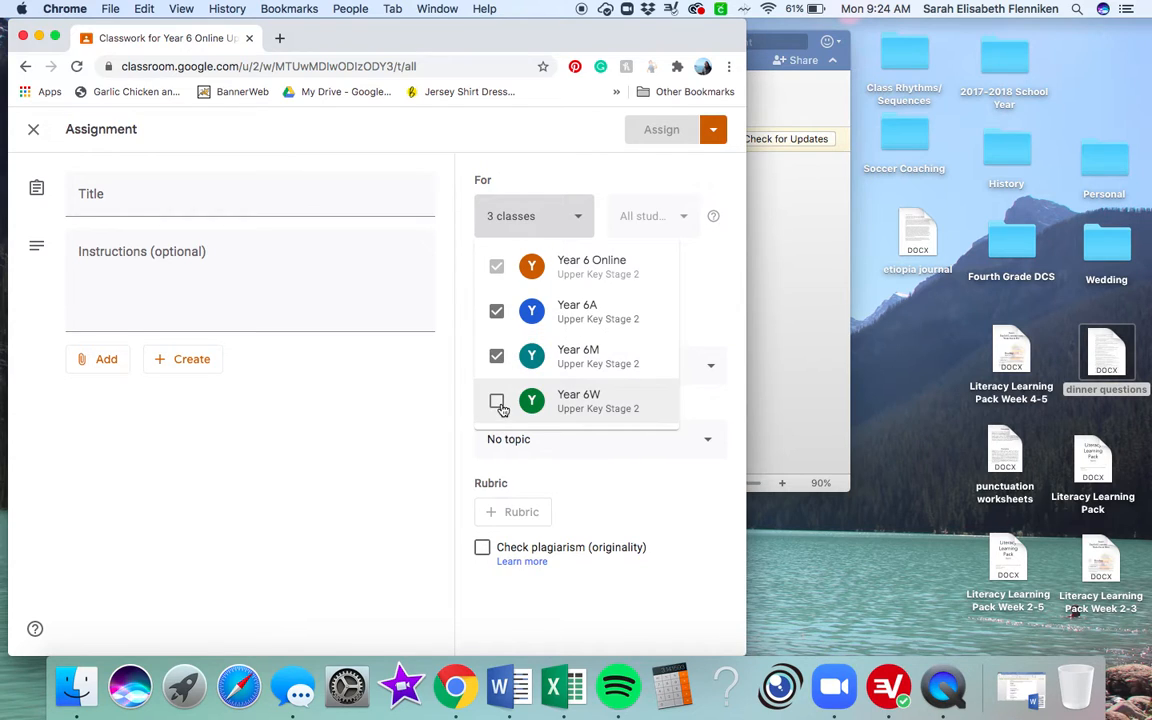
{"action": "left_click", "coordinate": [497, 402]}
{"action": "left_click", "coordinate": [497, 357]}
{"action": "left_click", "coordinate": [497, 312]}
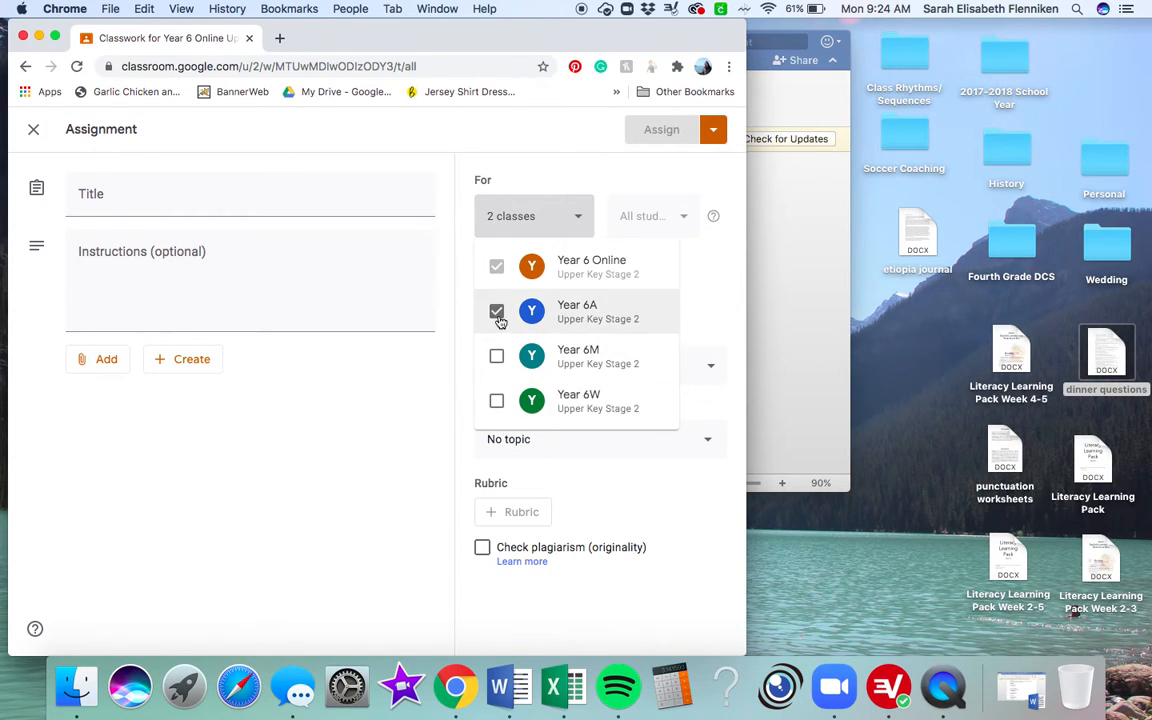
{"action": "left_click", "coordinate": [711, 346]}
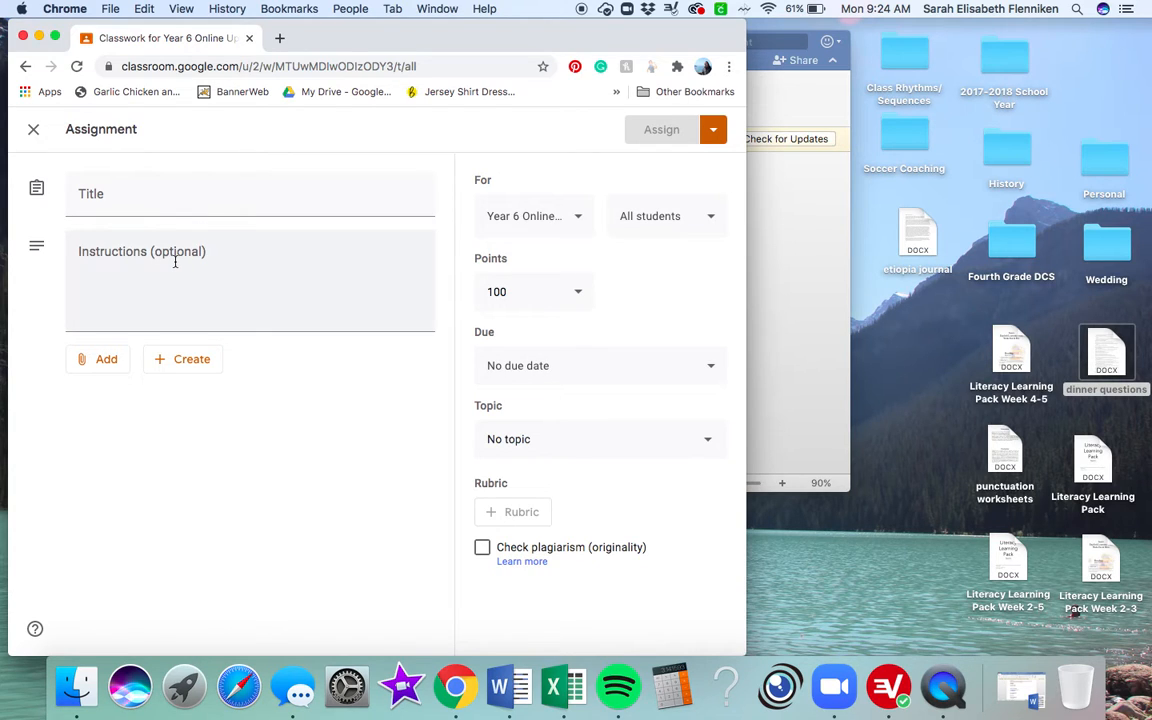
Step: Examine the attachment options, including the link dialog, and the file types that can be created for the assignment
{"action": "left_click", "coordinate": [107, 368]}
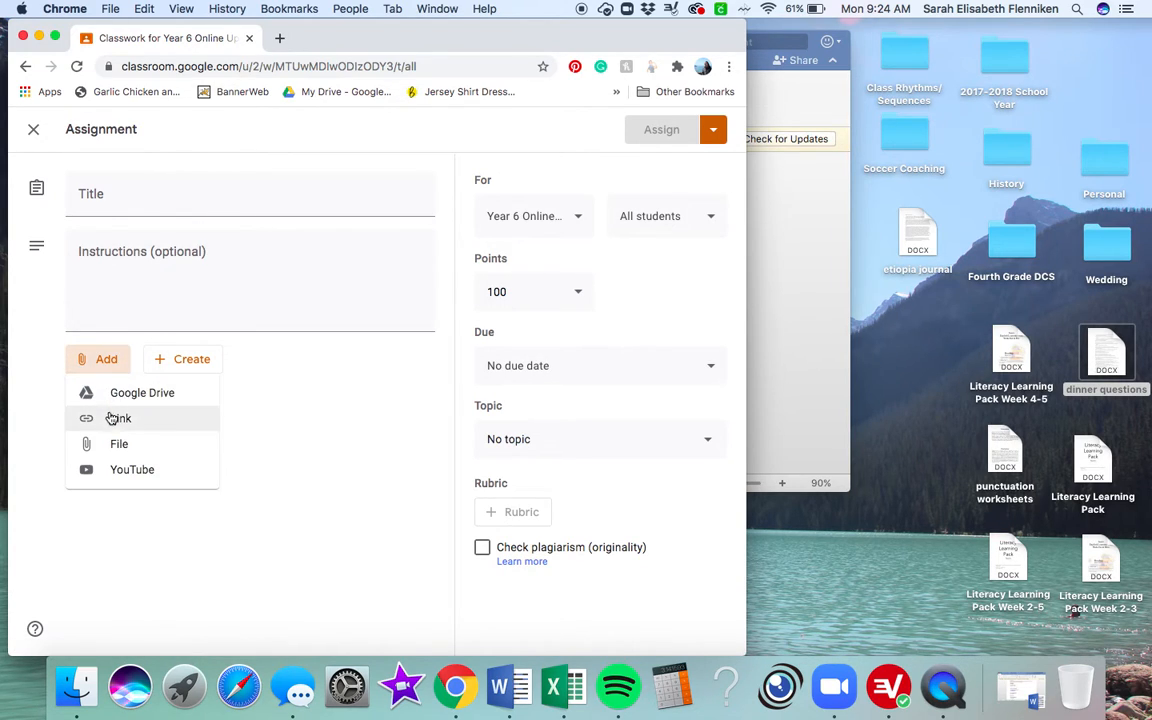
{"action": "left_click", "coordinate": [112, 418]}
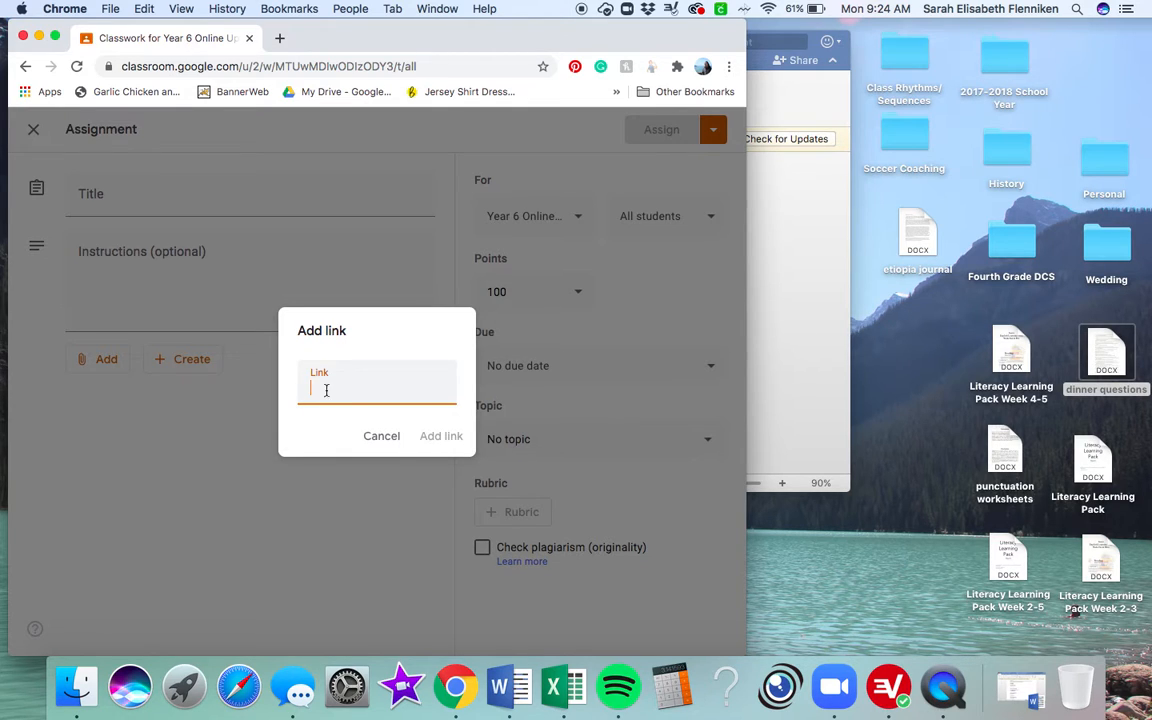
{"action": "left_click", "coordinate": [380, 437]}
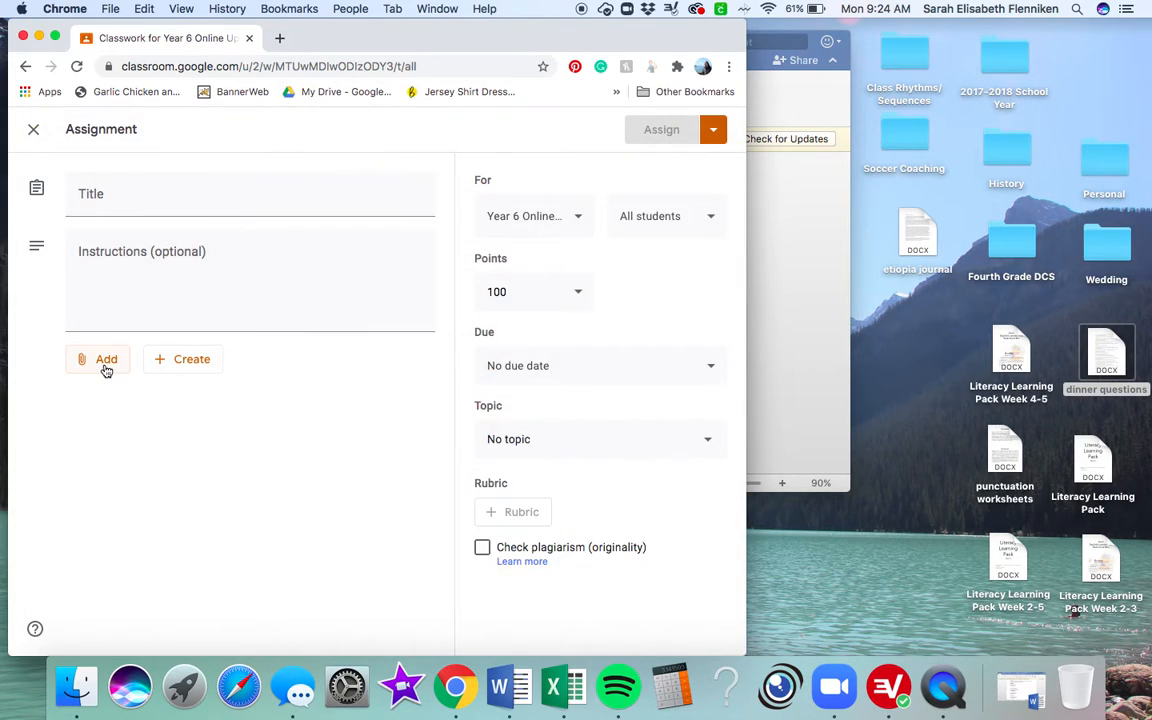
{"action": "left_click", "coordinate": [107, 368]}
{"action": "left_click", "coordinate": [287, 435]}
{"action": "left_click", "coordinate": [191, 359]}
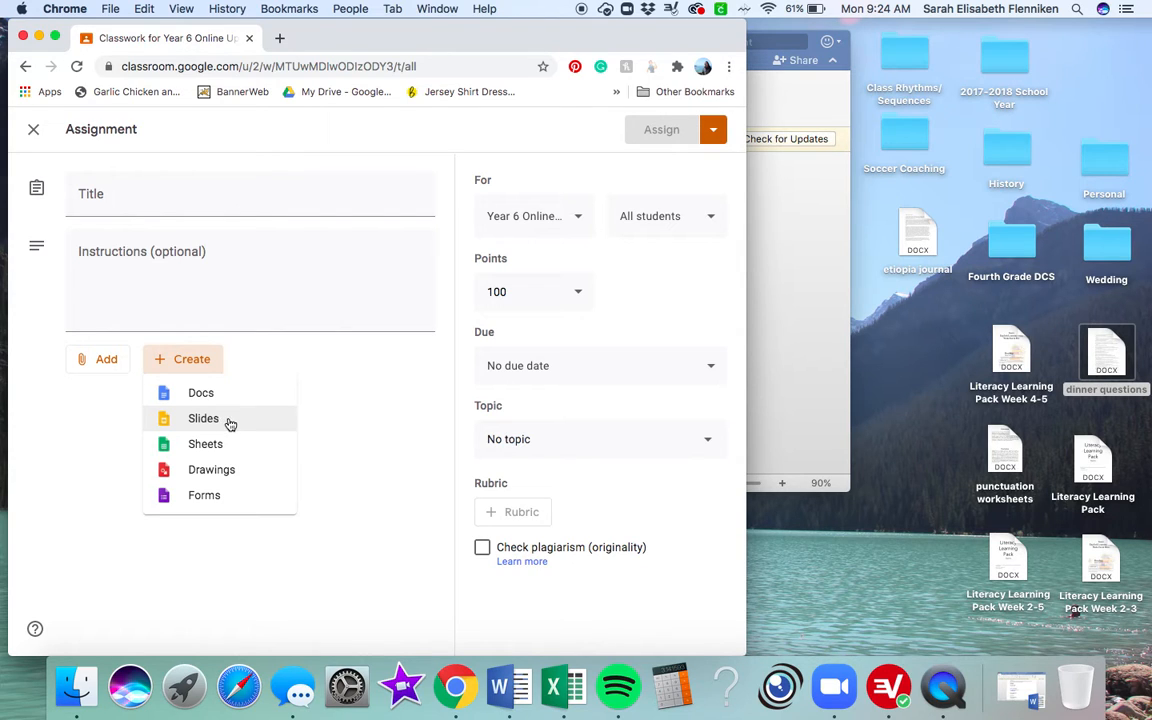
Step: Close the blank new assignment and return to the Year 6 Online classwork list
{"action": "left_click", "coordinate": [184, 686]}
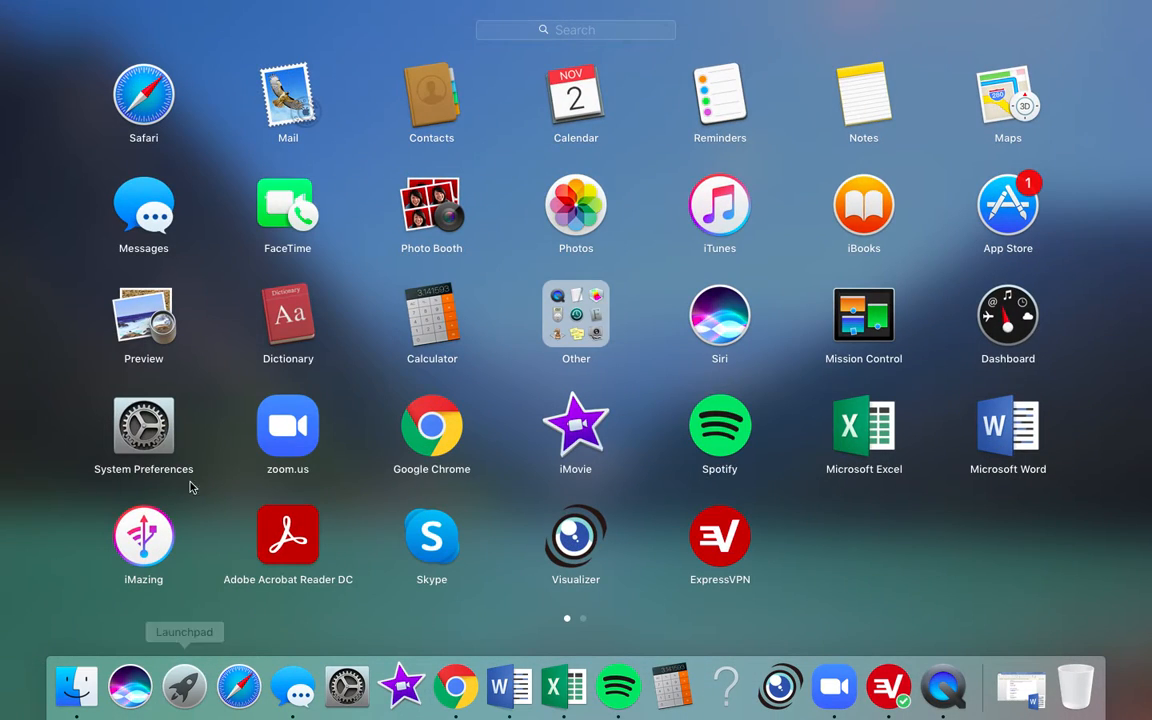
{"action": "left_click", "coordinate": [2, 570]}
{"action": "left_click", "coordinate": [393, 442]}
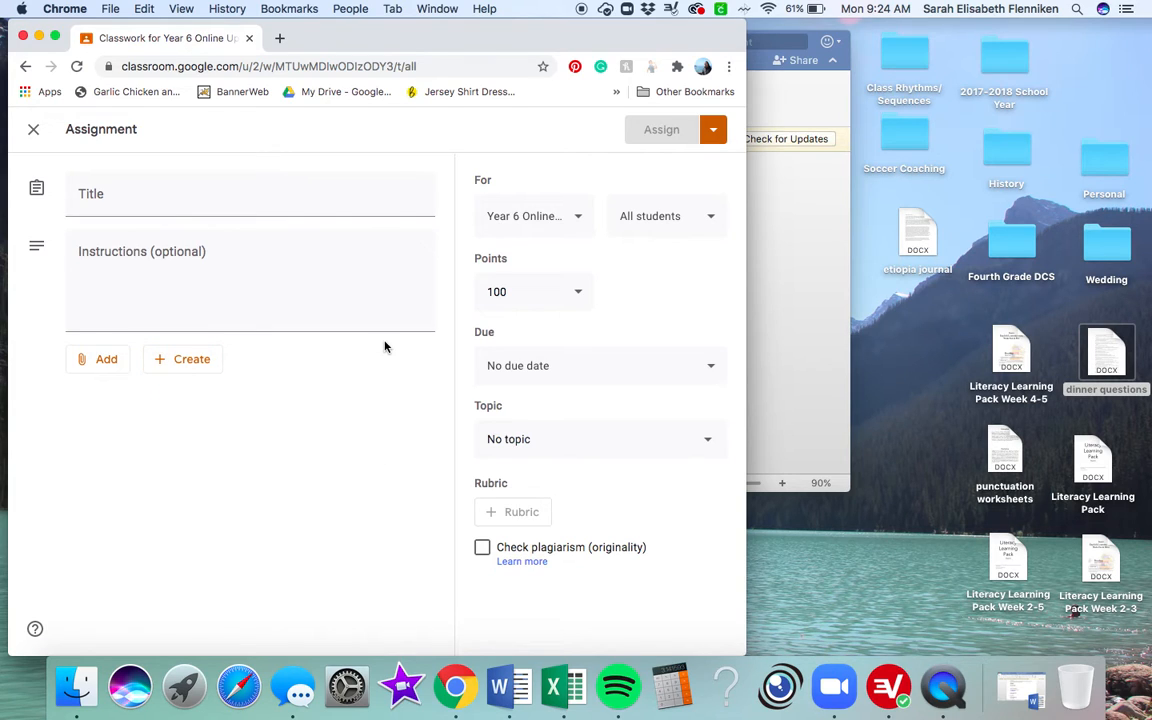
{"action": "left_click", "coordinate": [34, 130]}
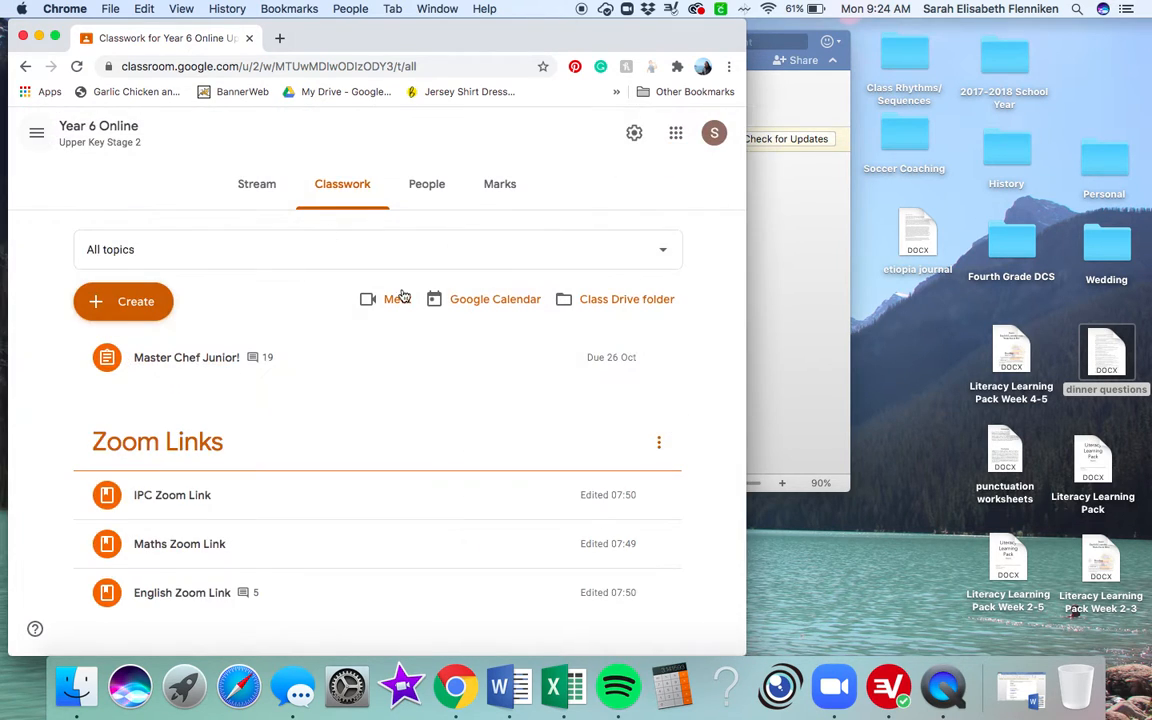
{"action": "scroll", "coordinate": [428, 477], "scroll_direction": "down", "scroll_amount": 2}
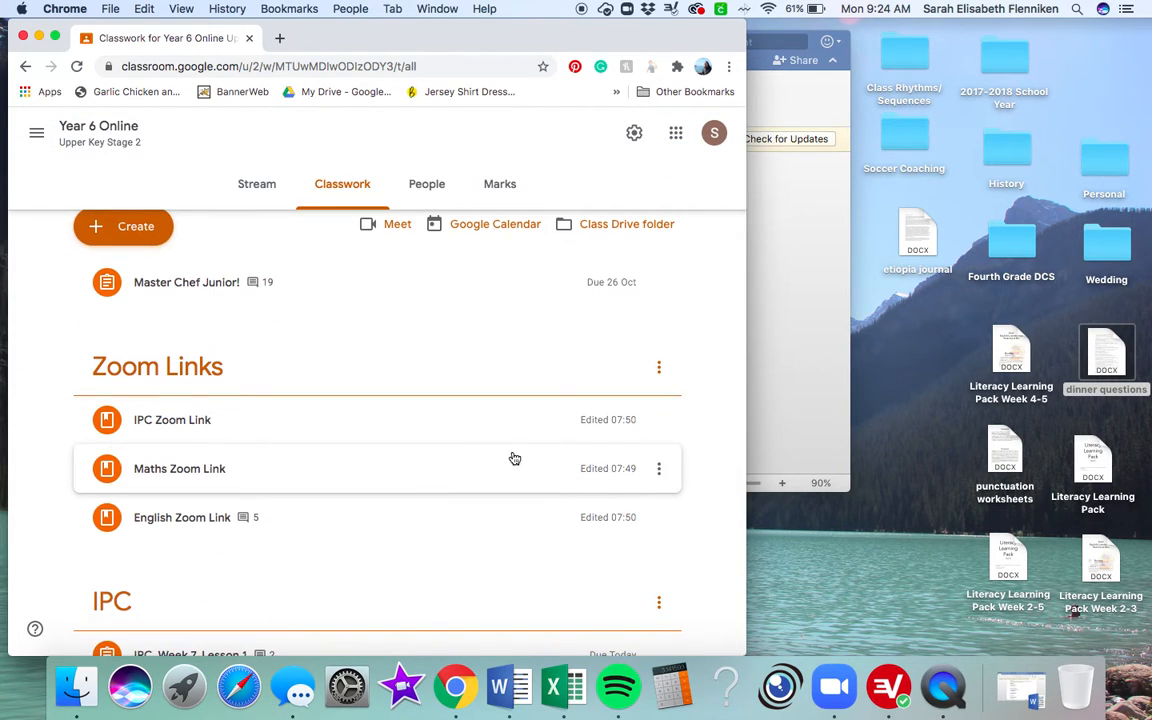
{"action": "scroll", "coordinate": [490, 430], "scroll_direction": "up", "scroll_amount": 2}
{"action": "left_click", "coordinate": [943, 688]}
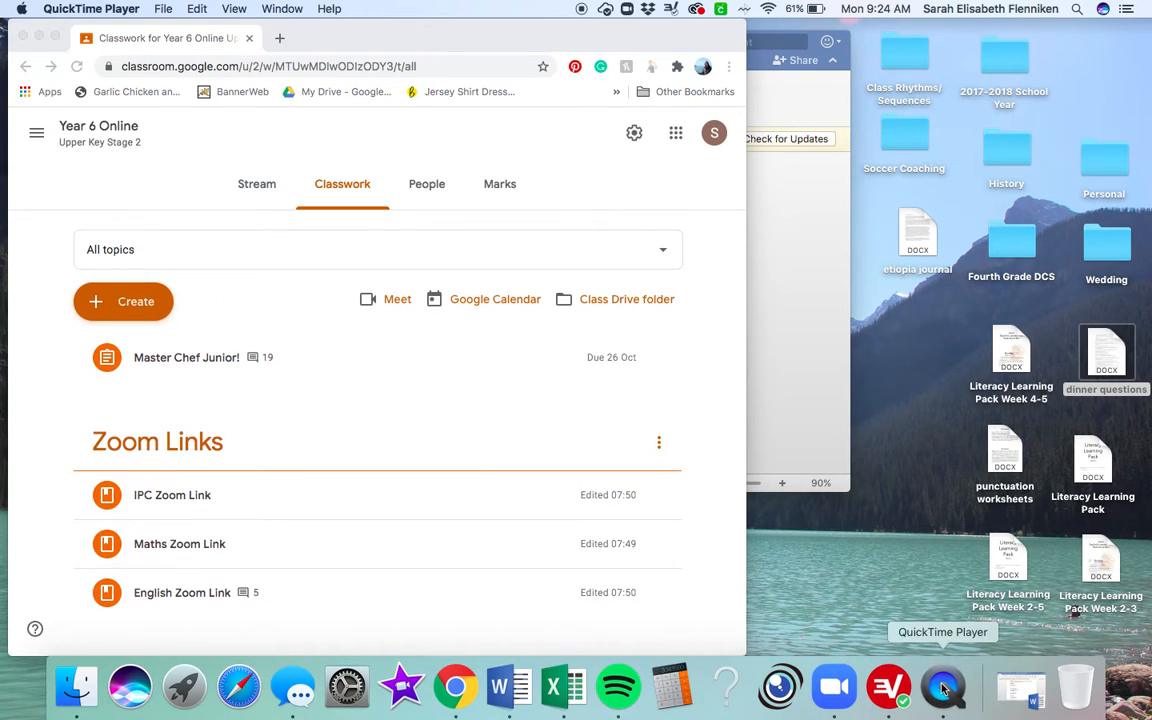